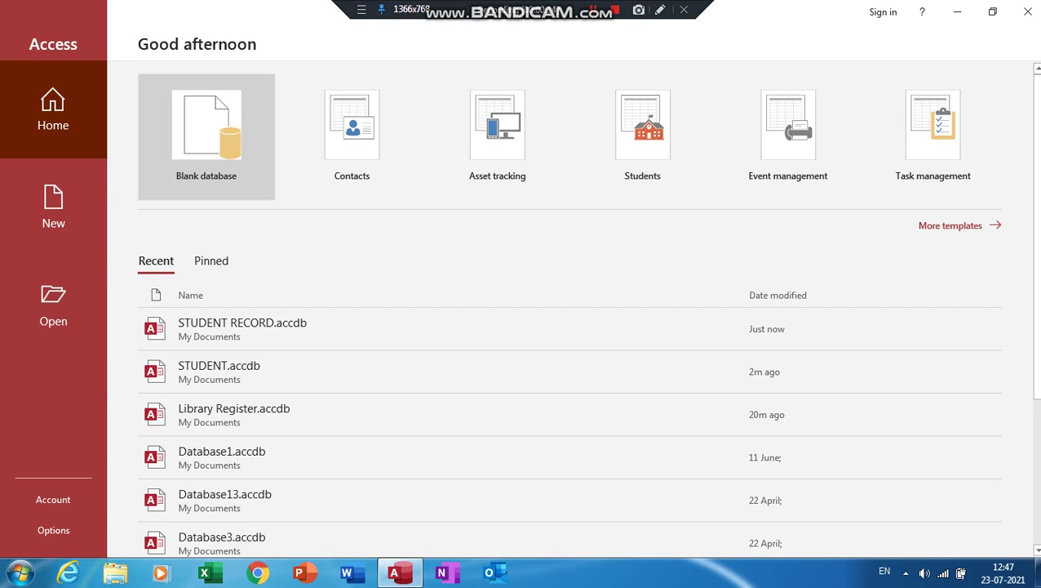
Create a blank database named STUDENT
left_click(206, 135)
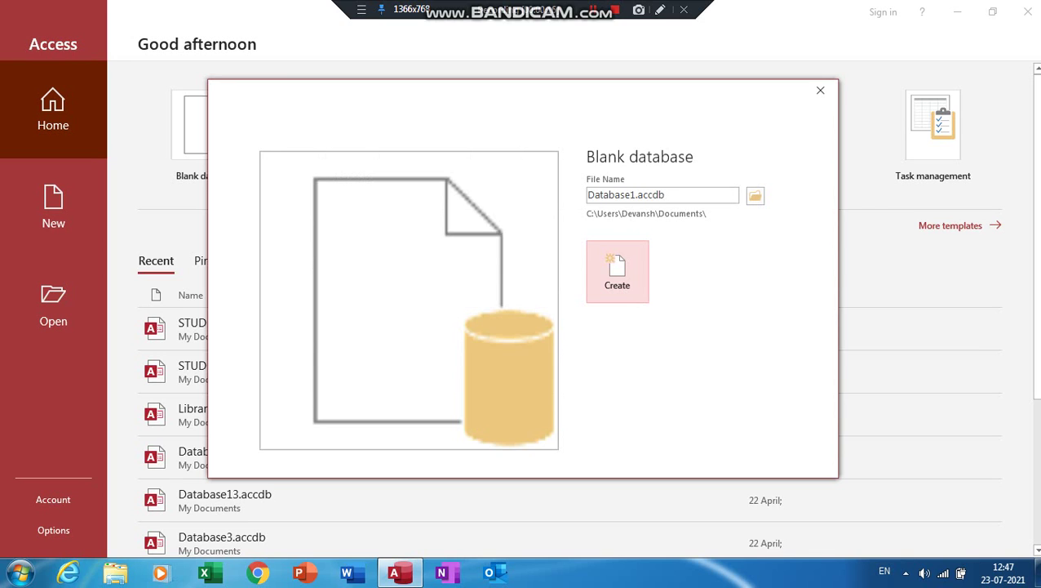
type("STUDENT")
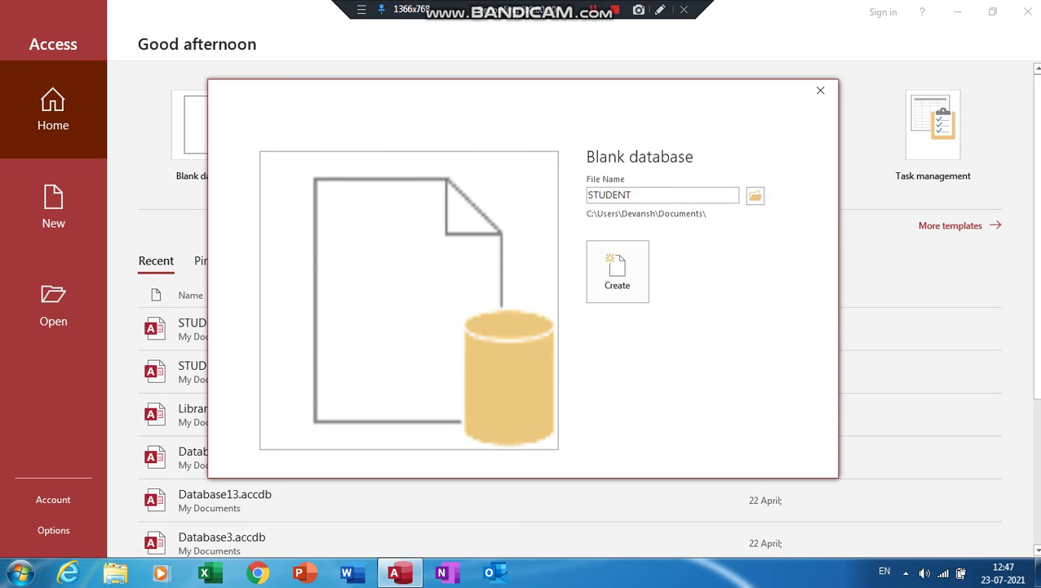
key("Return")
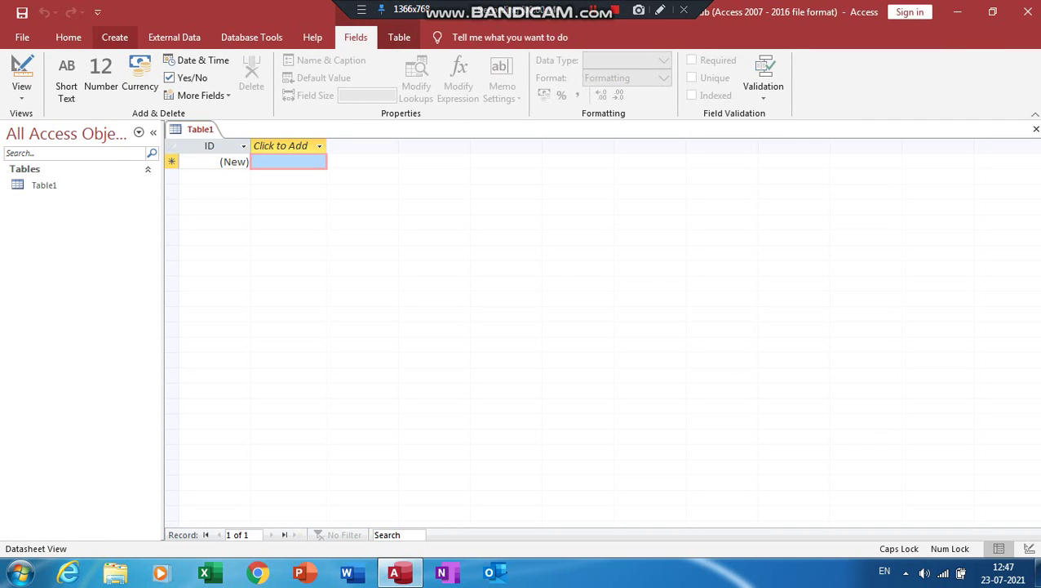
In a new Table Design, add a NUMBER field of Number type described 'STUDENT NUMBER'
left_click(114, 37)
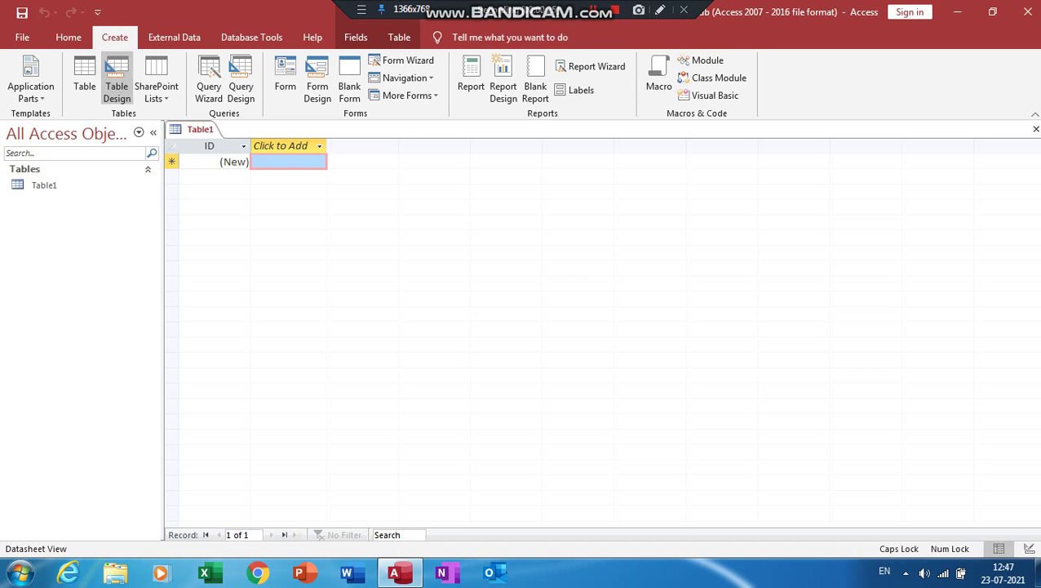
left_click(117, 82)
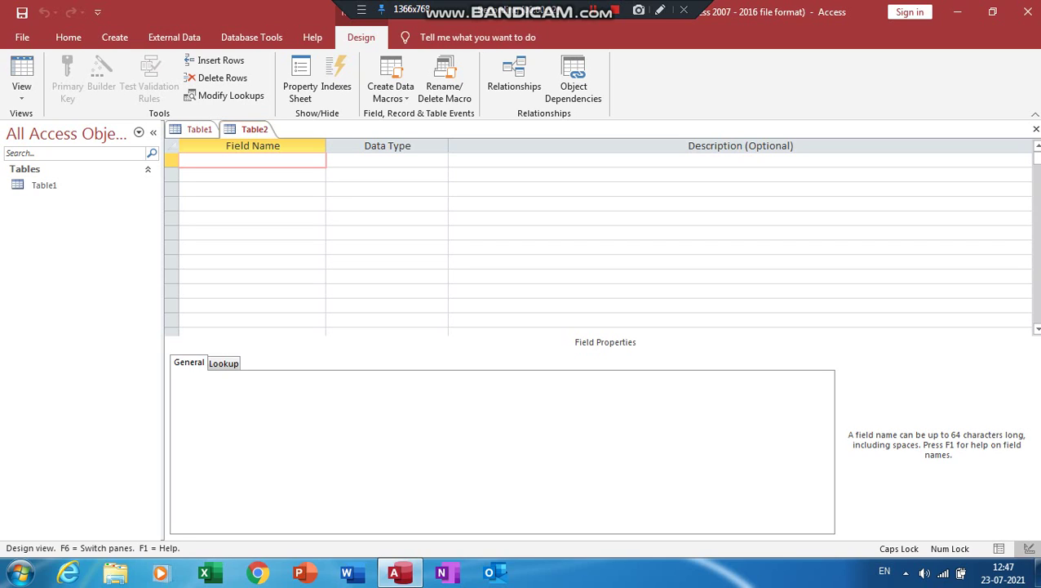
type("NUMBER")
key("Tab")
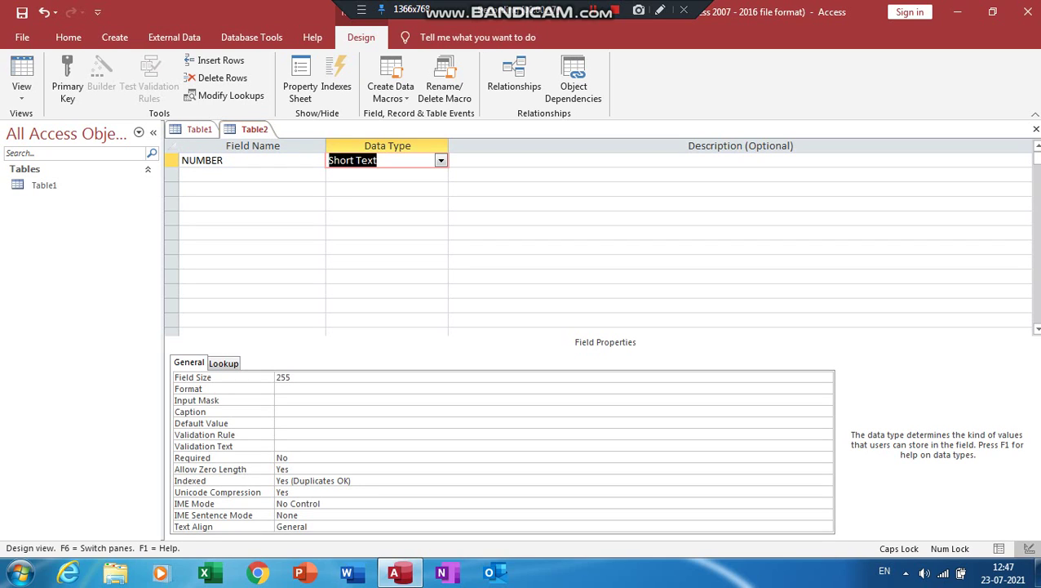
type("Number")
key("Tab")
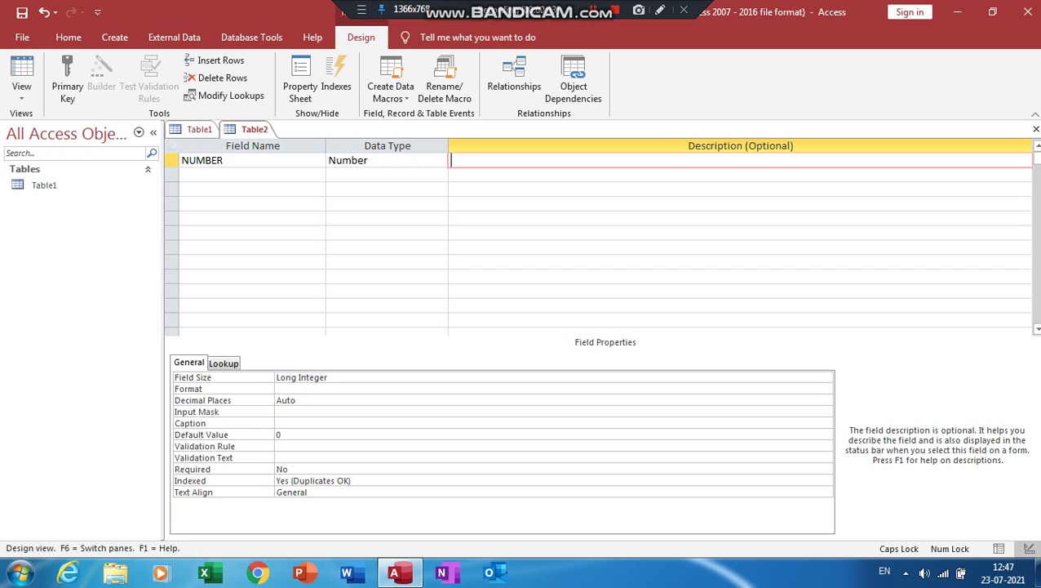
type("STUDENT NUMBER")
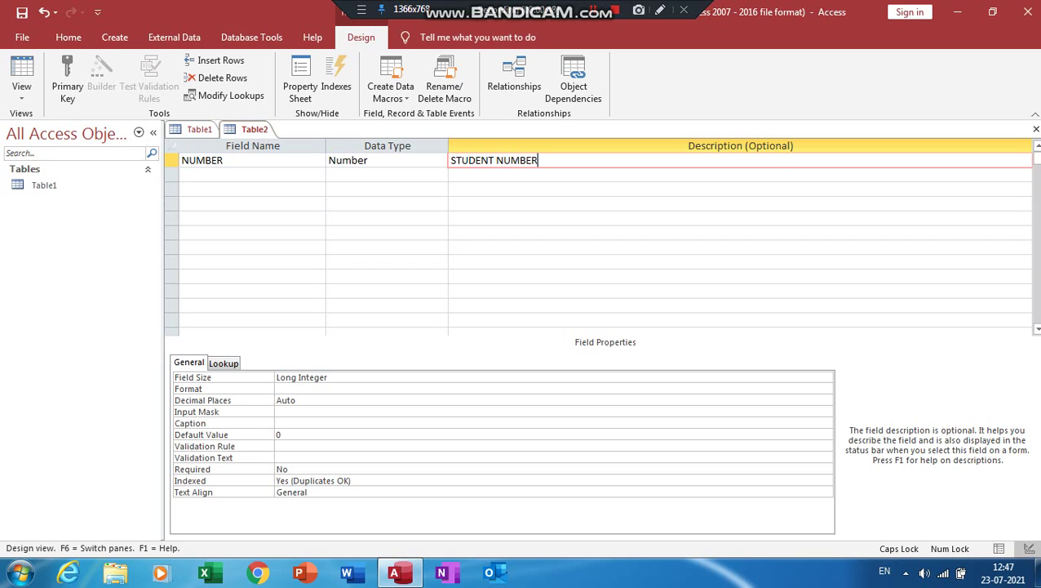
key("Return")
Add a FIRST_NAME Short Text field described 'STUDENT FIRST NAME'
type("FI")
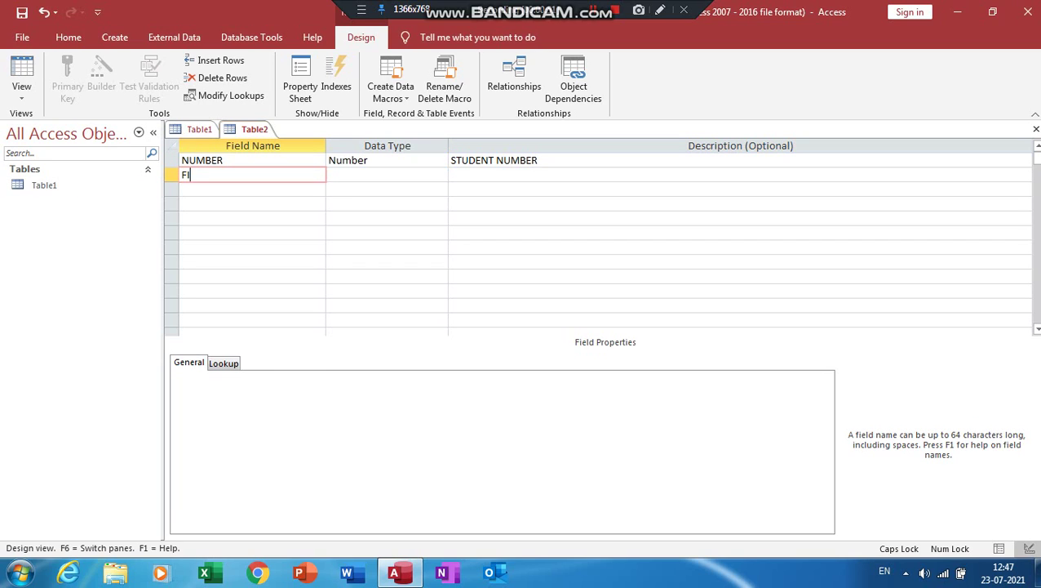
type("RST")
type("_NAME")
key("Tab")
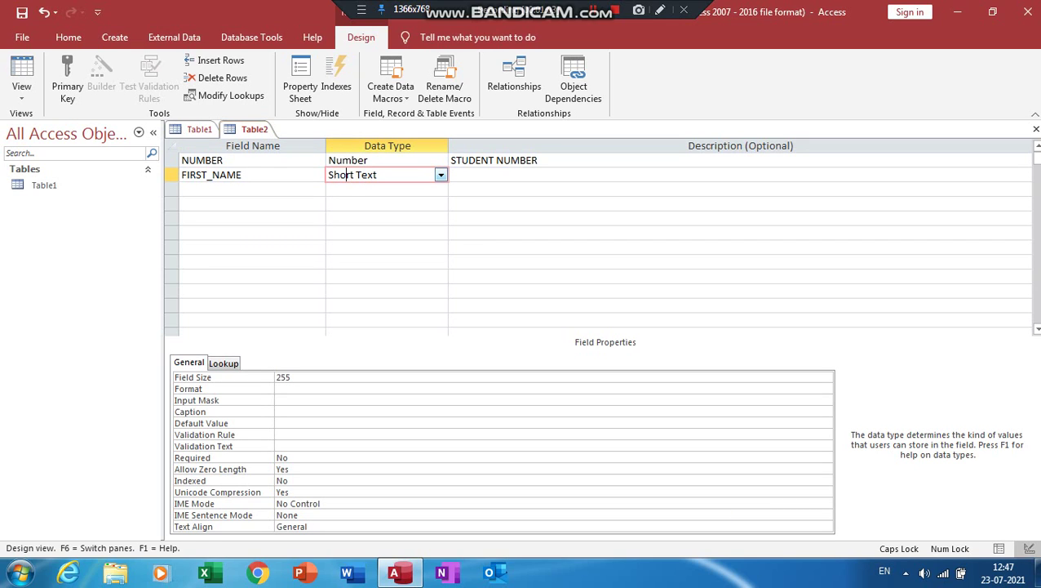
key("Tab")
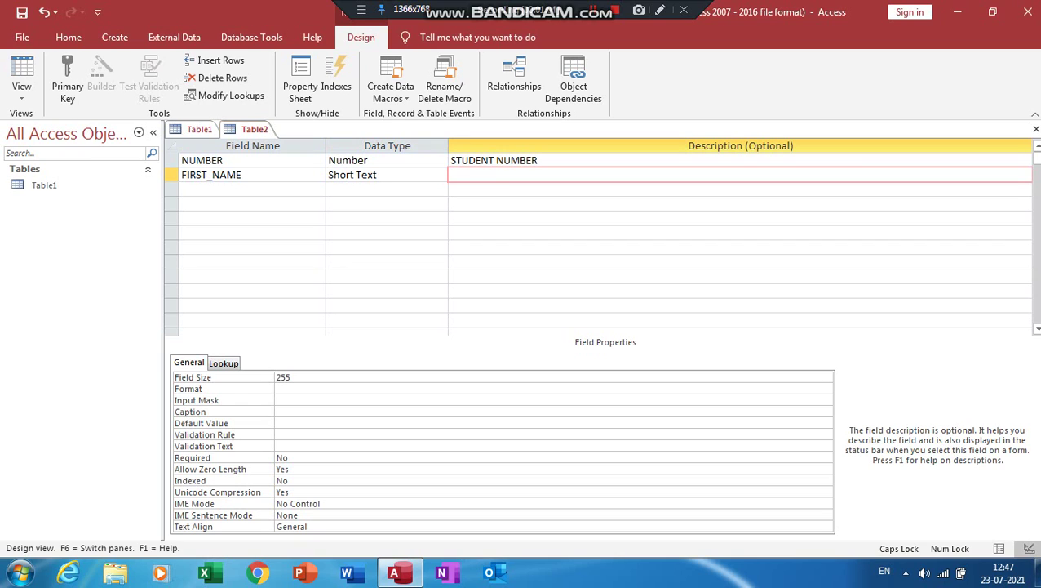
type("STUDENT FIRST")
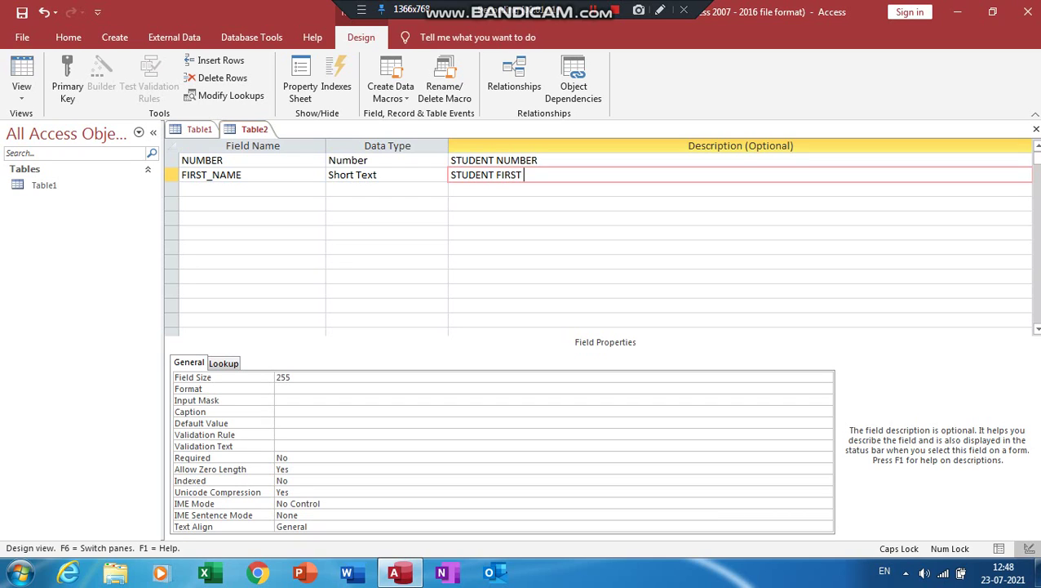
type(" NAME")
Add a LAST_NAME Short Text field described 'STUDENT LAST NAME'
left_click(213, 189)
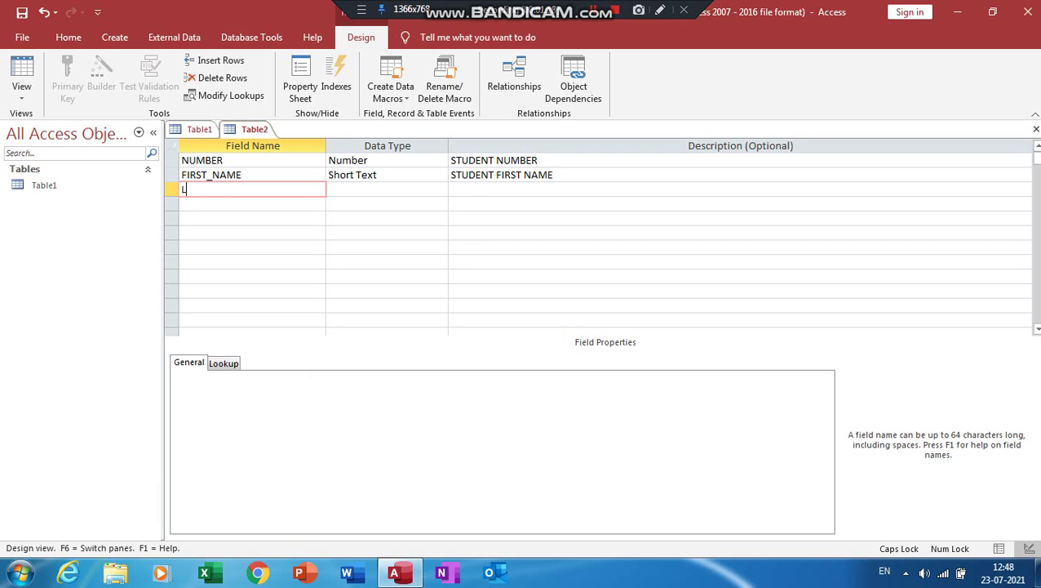
type("LAST_NAME")
key("Tab")
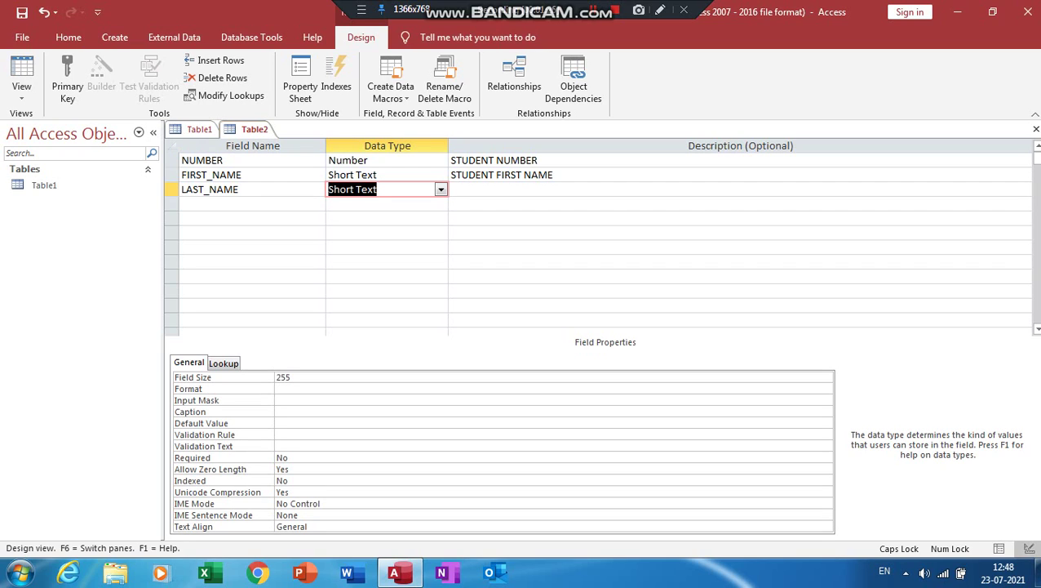
left_click(451, 190)
type("ST")
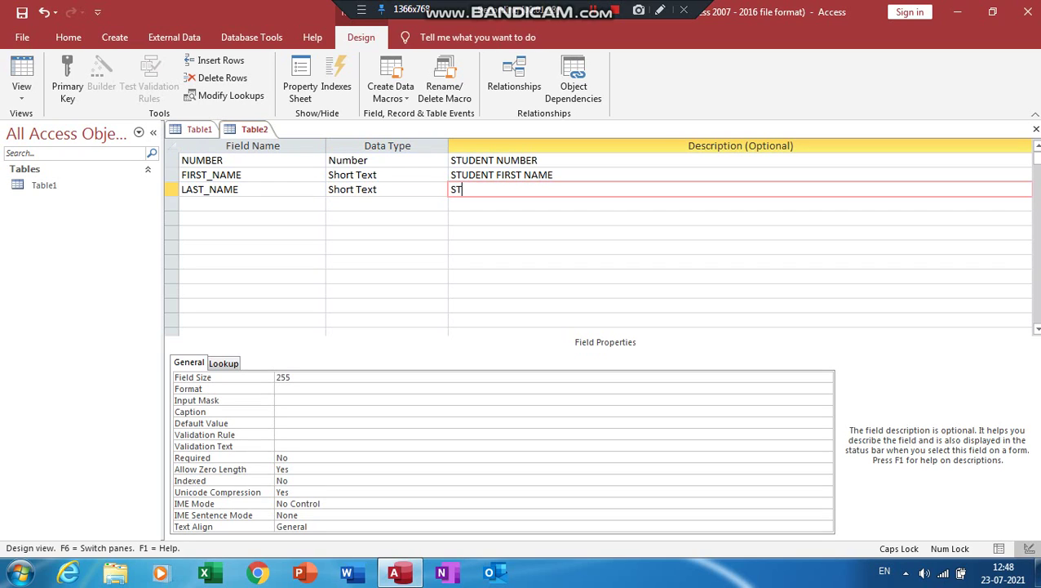
type("UDENT LAST NAME")
left_click(212, 204)
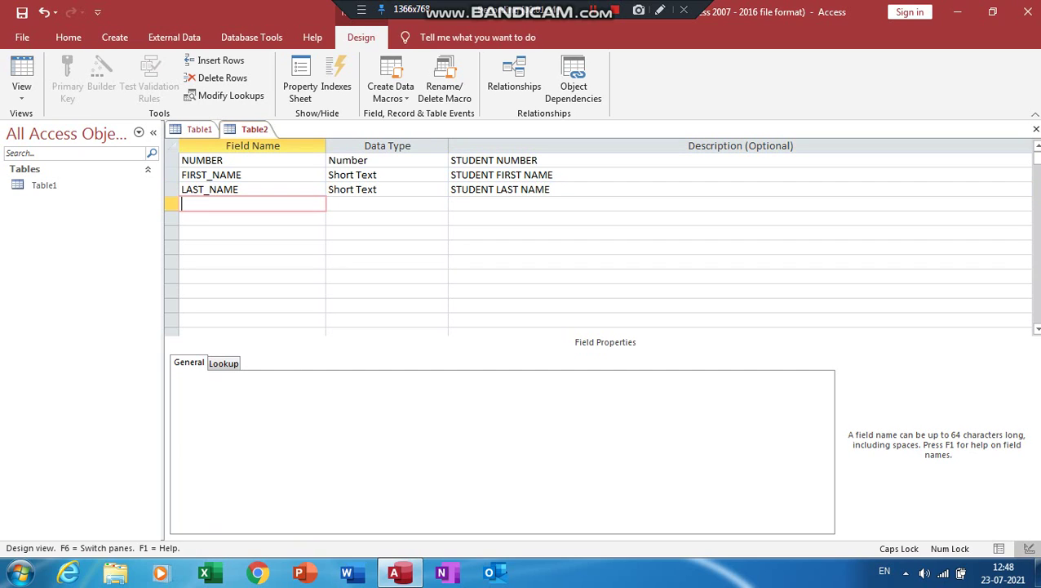
Add a DOB Date/Time field described 'STUDENT DATE OF BIRTH'
type("DOB")
key("Tab")
type("D")
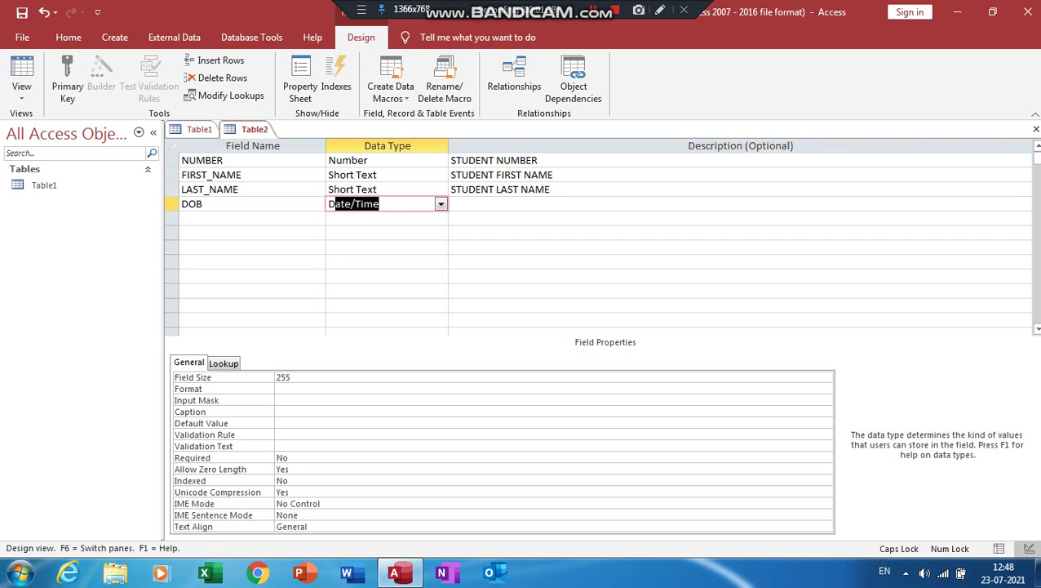
key("Tab")
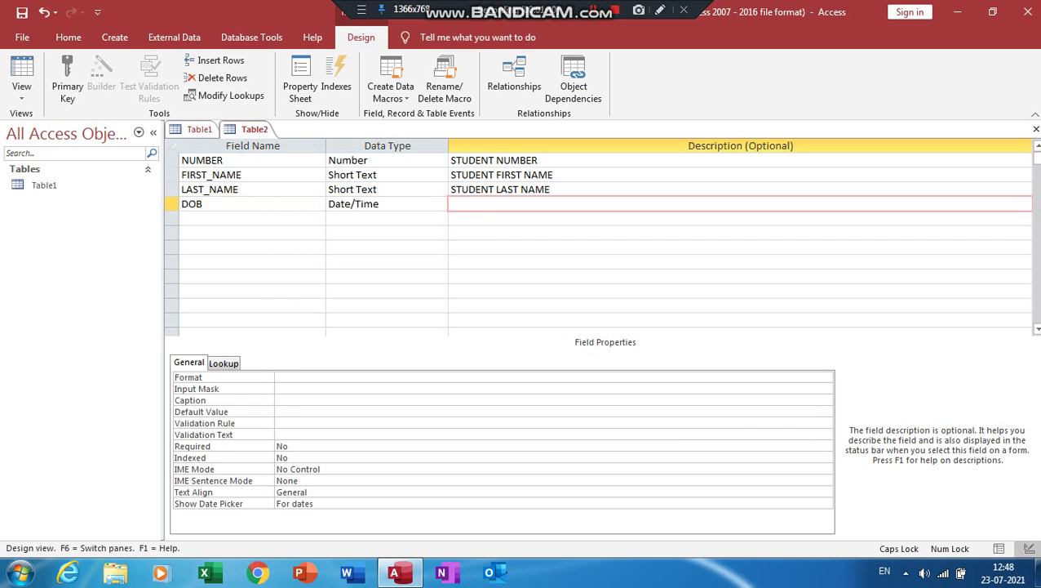
type("STUDENT DATE OF")
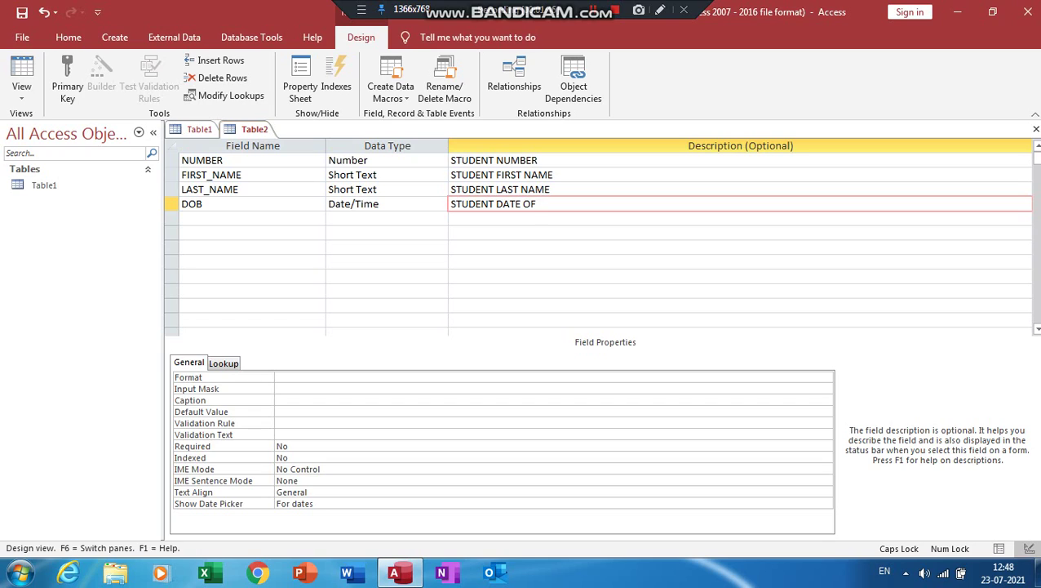
type(" BIRTH")
Add an ADDRESS Long Text field described 'STUDENT ADDRESS'
left_click(245, 218)
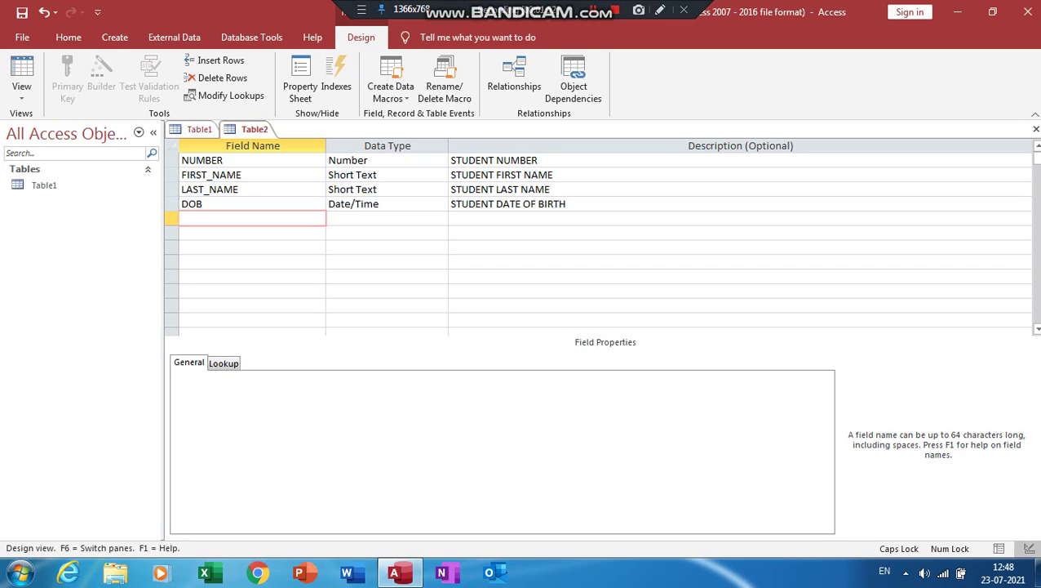
type("ADDRESS")
key("Tab")
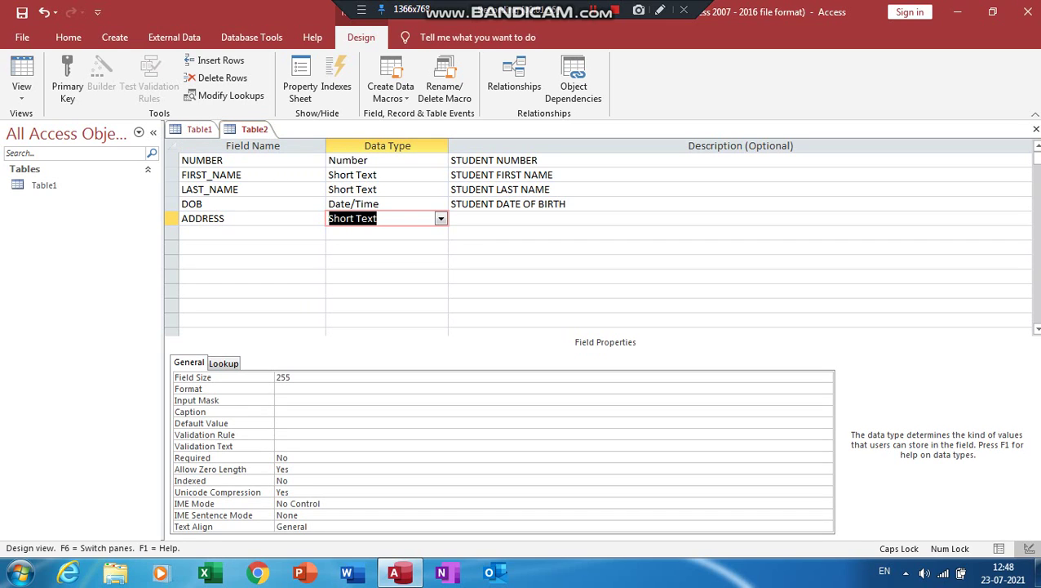
key("alt+Down")
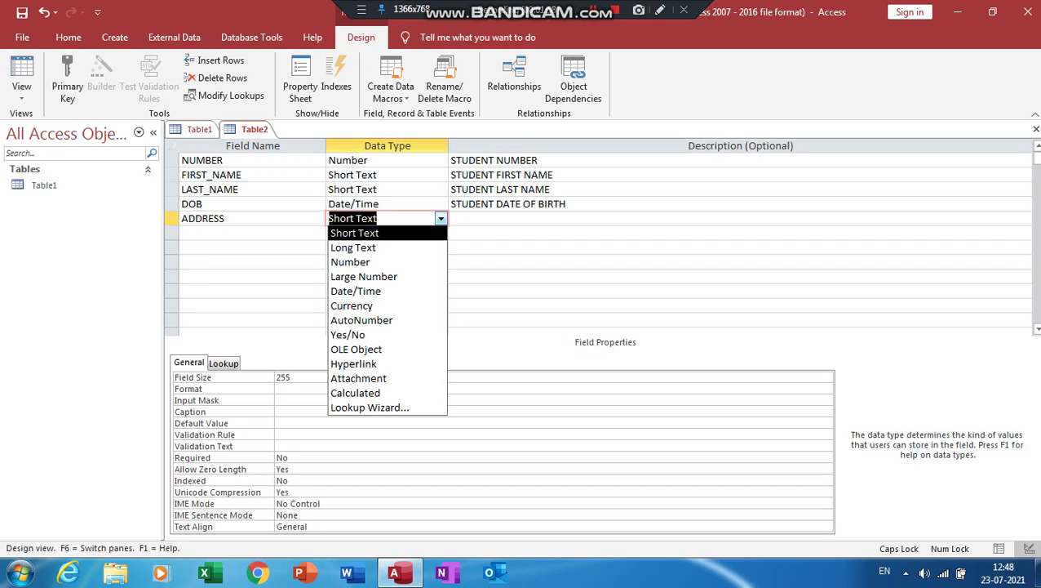
key("Down")
key("Return")
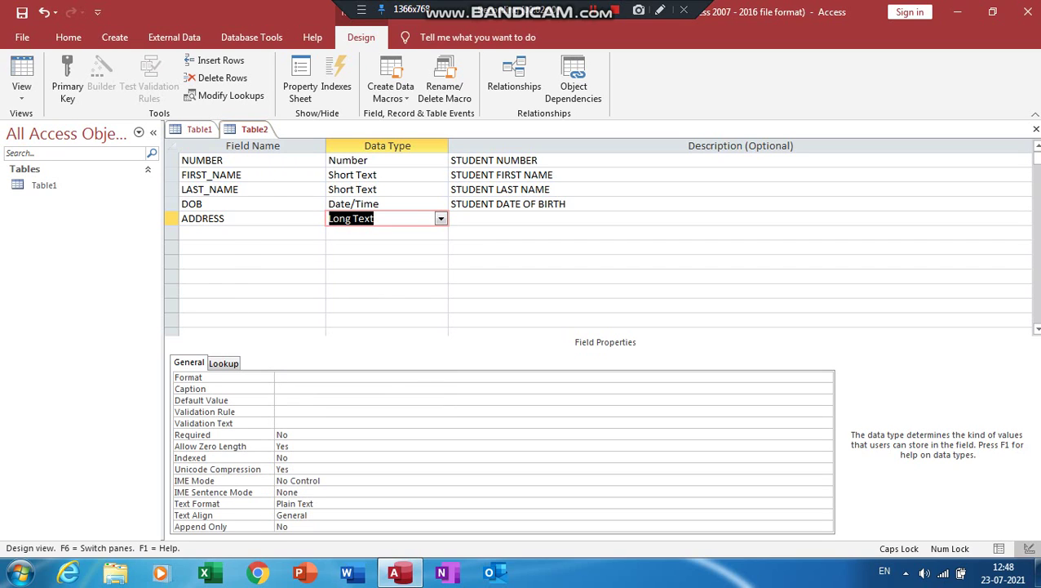
key("Tab")
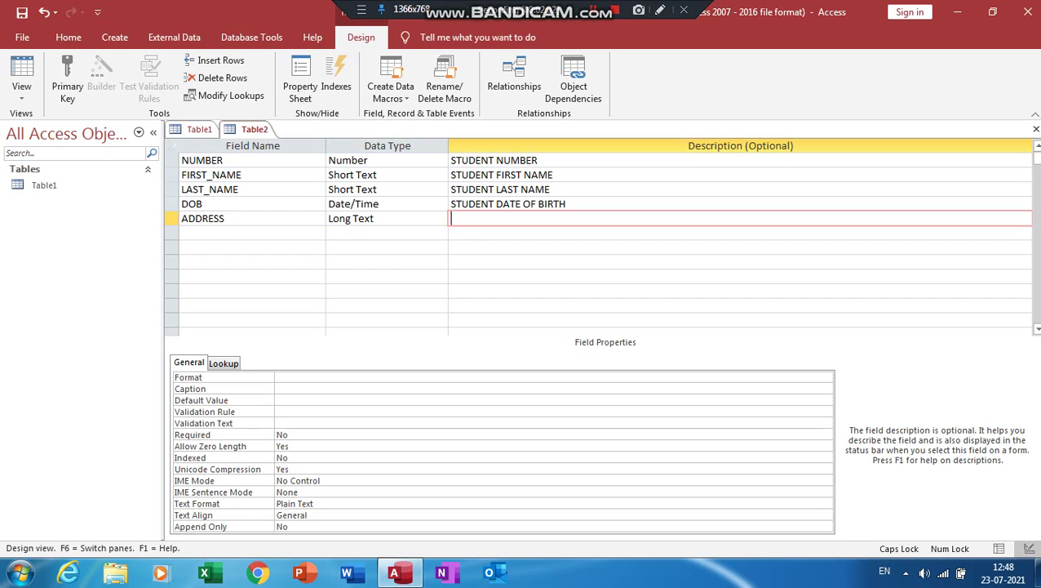
type("STUDENT ADDRESS")
key("Return")
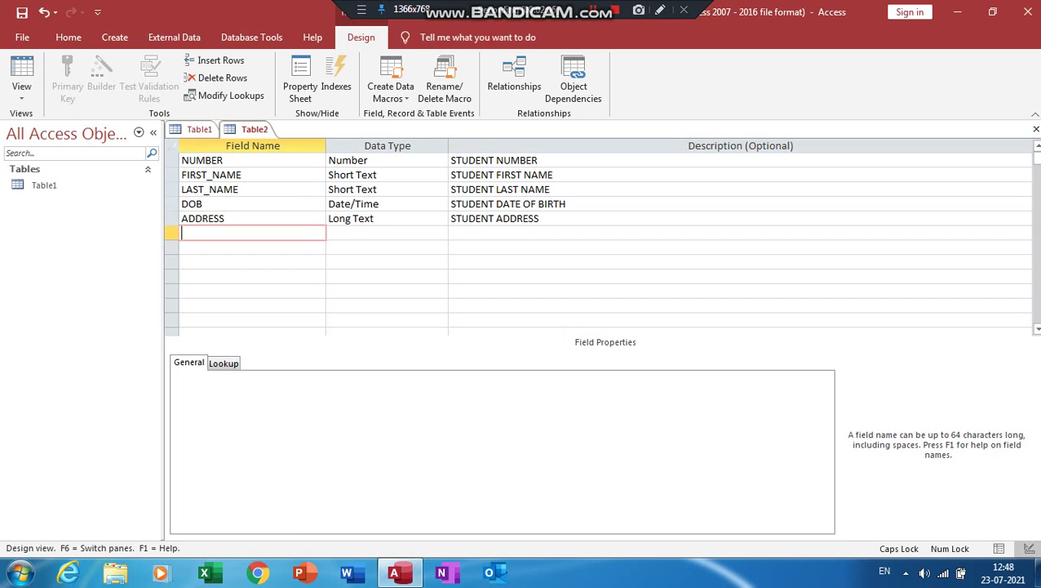
Add a CITY Short Text field described 'STUDENT CITY'
type("CITY")
key("Tab")
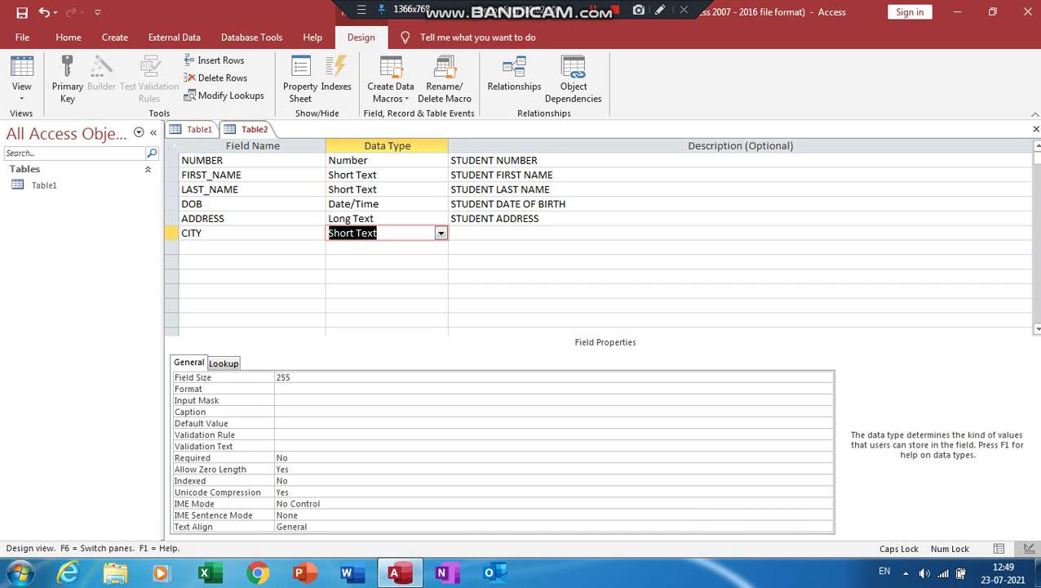
key("Tab")
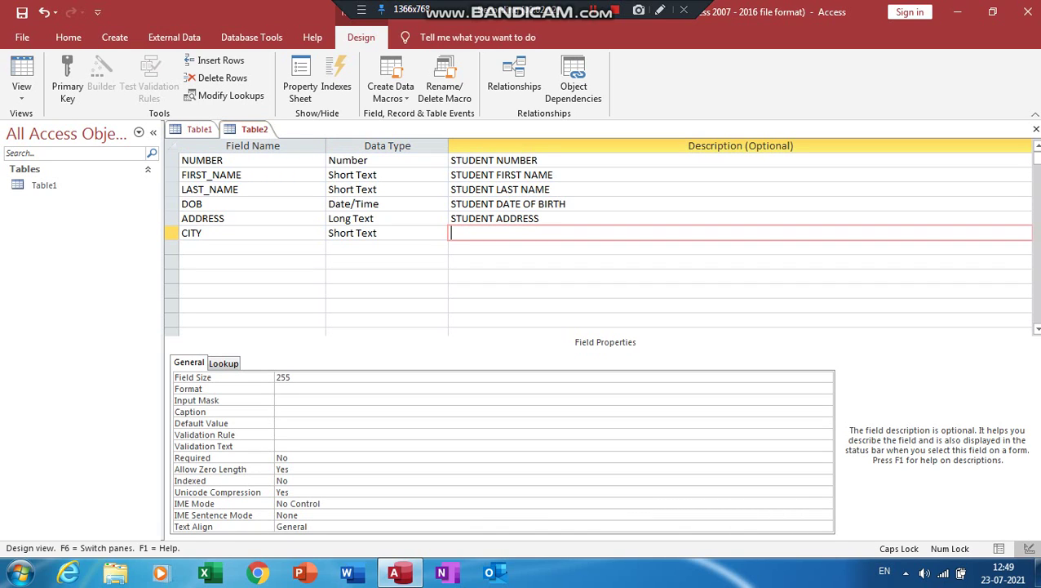
type("STUDENT CITY")
key("Tab")
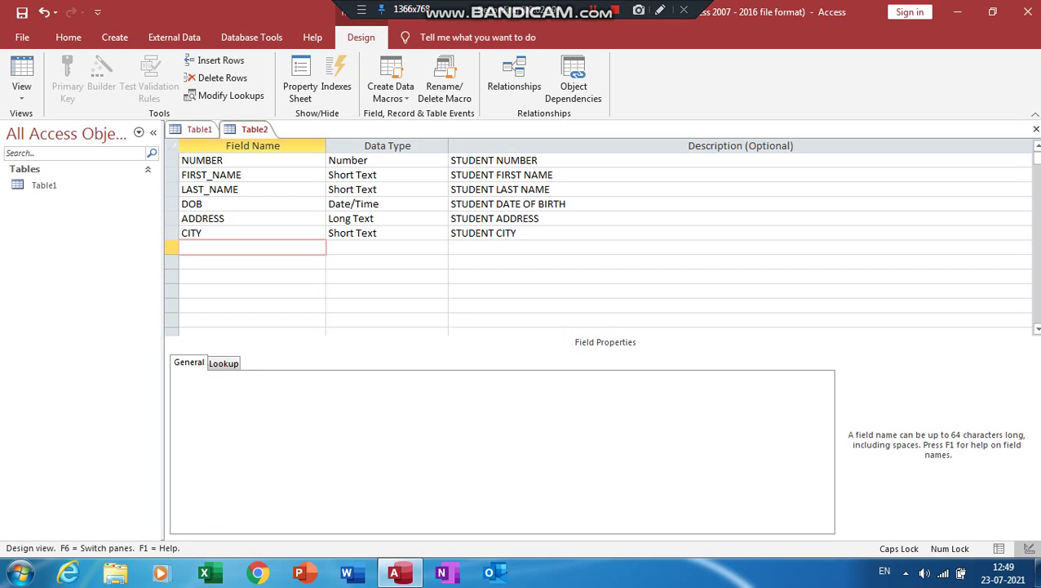
Add a STATE Short Text field described 'STUDENT STATE' and name the next field POSTAL_CODE
type("STATE")
key("Tab")
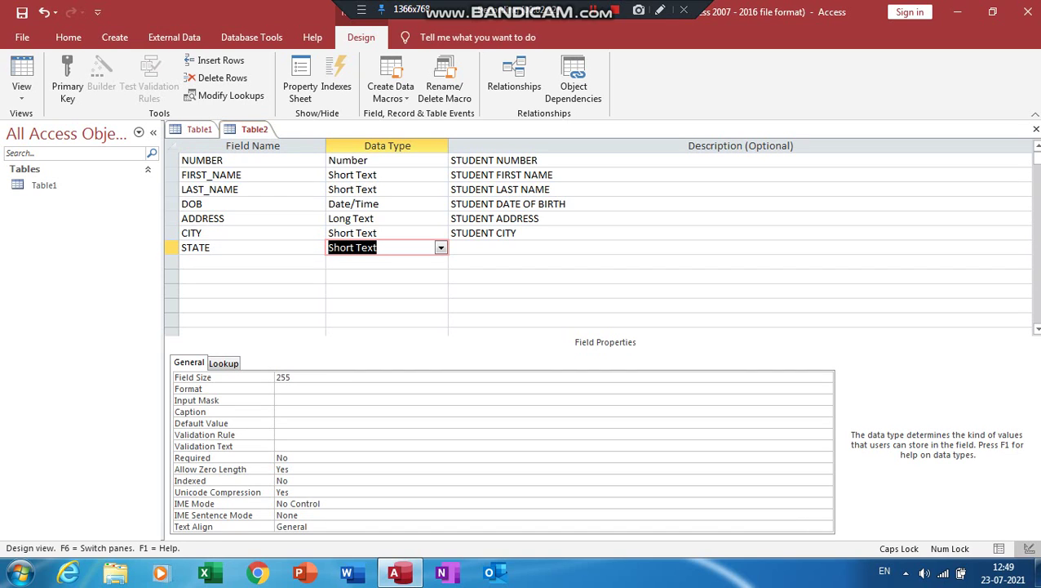
key("Tab")
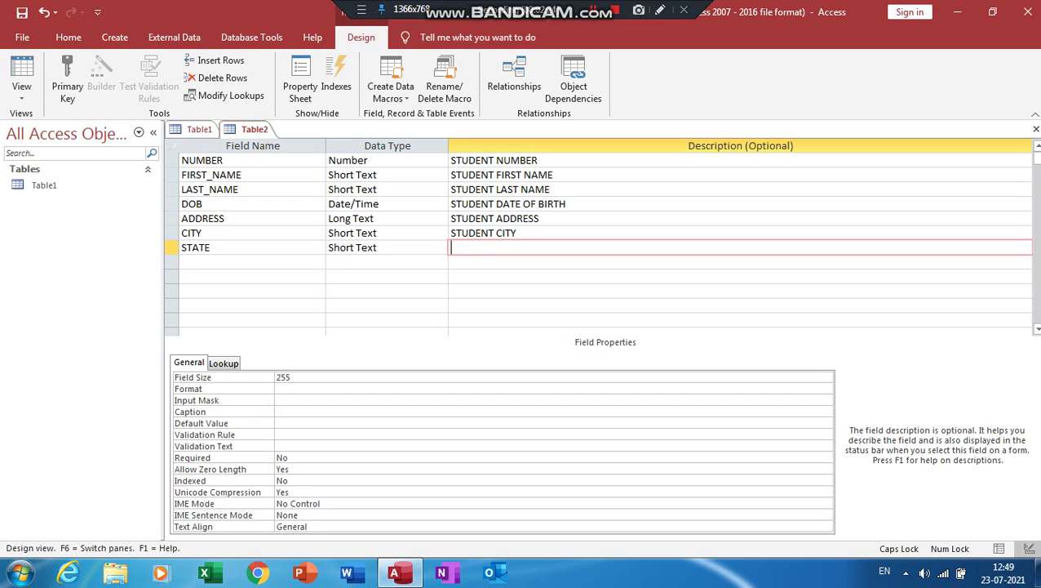
type("STUDENT STATE")
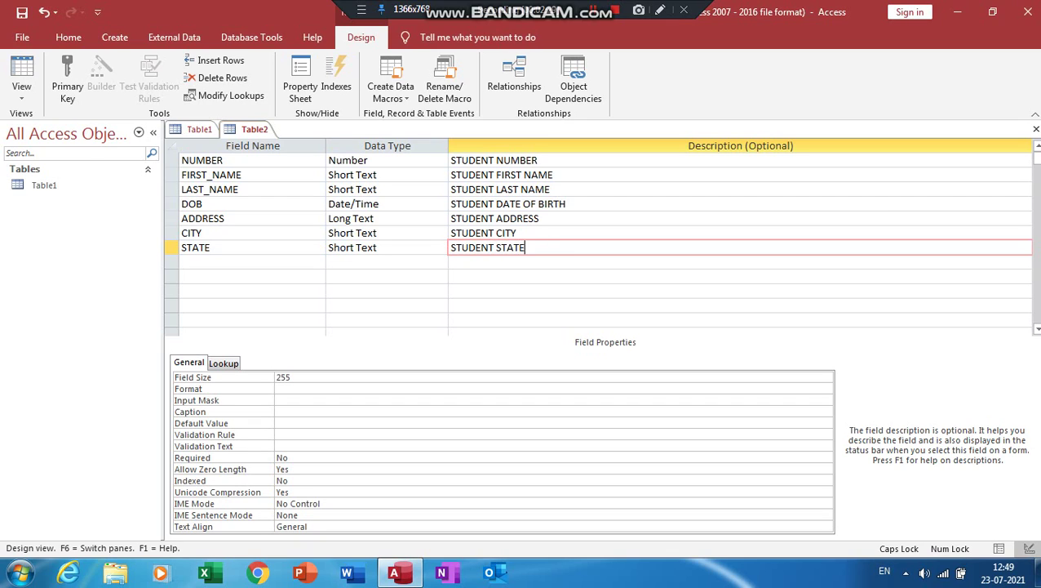
key("Tab")
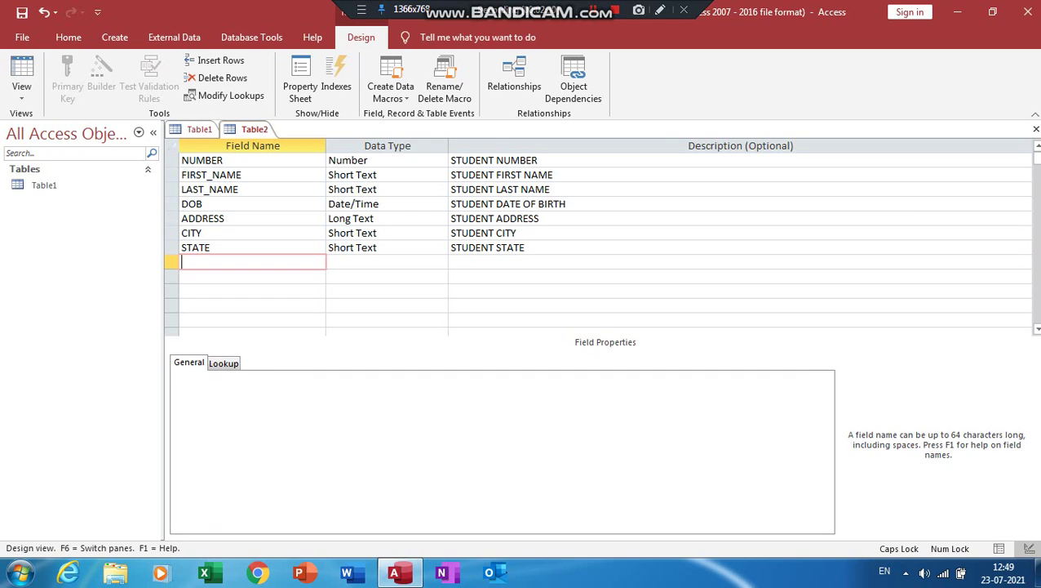
type("POSTAL_CODE")
Make POSTAL_CODE a Number field described 'STUDENT PIN CODE'
key("Tab")
type("S")
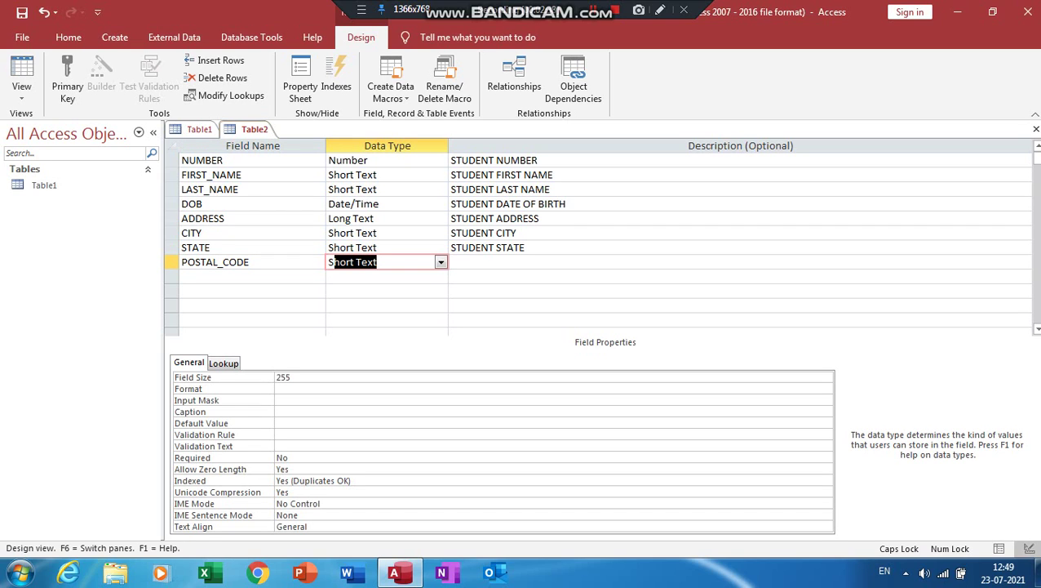
type("T")
key("BackSpace")
key("BackSpace")
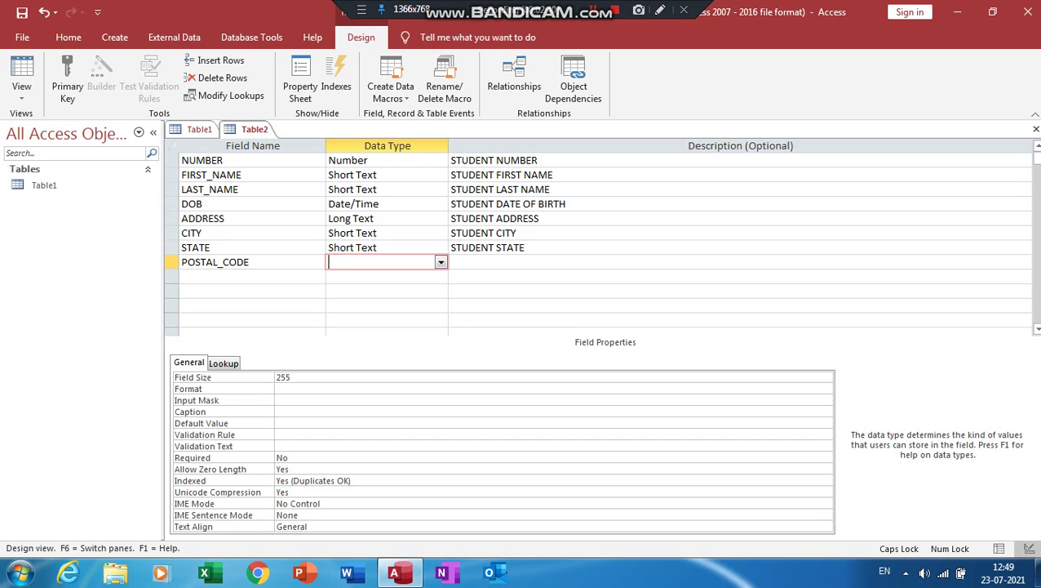
type("Number")
key("Tab")
type("STUDENT")
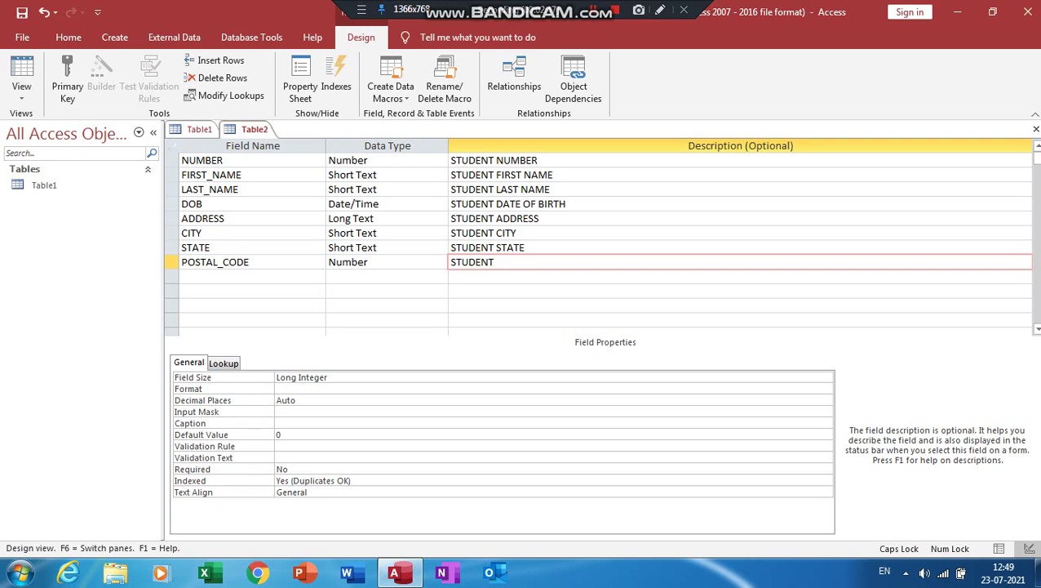
type(" PIN CODE")
key("Tab")
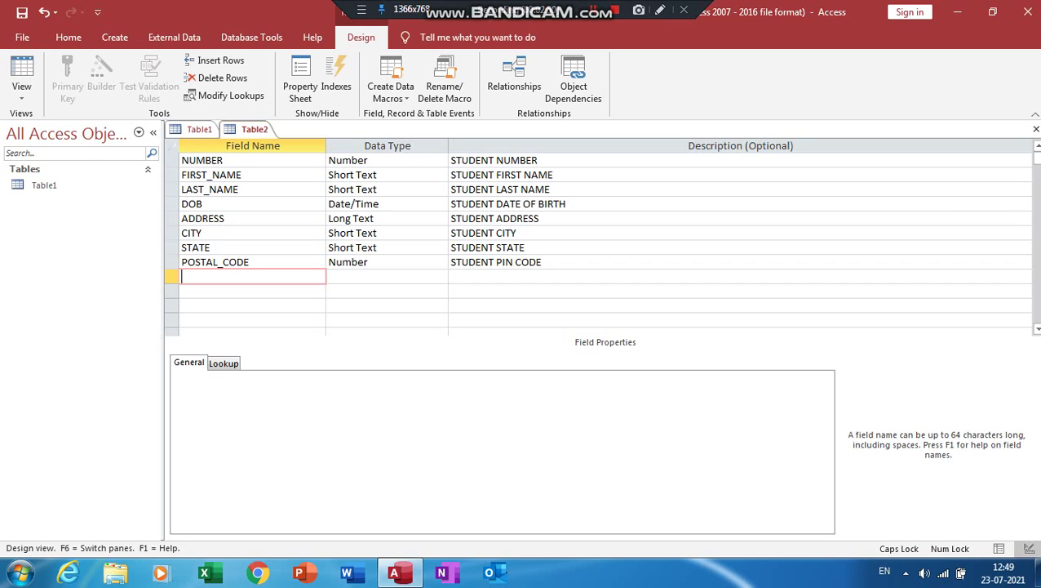
Name the next field MOBILE_NUMBER
type("MOBILE_NUMBER")
Make MOBILE_NUMBER a Number field described 'STUDENT MOBILE NUMBER' and name the next field JOIN_DATE
key("Tab")
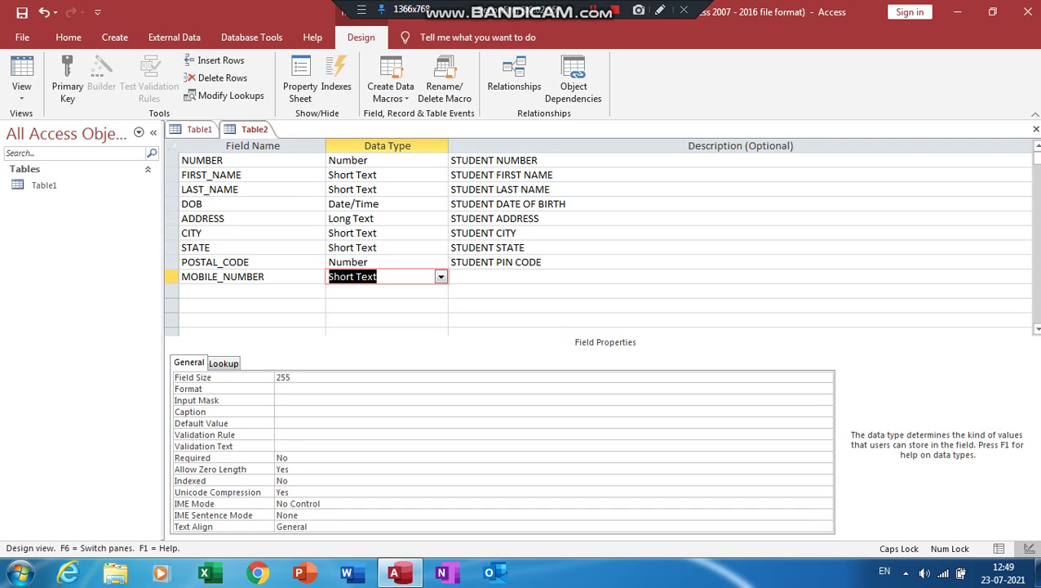
type("Number")
key("Tab")
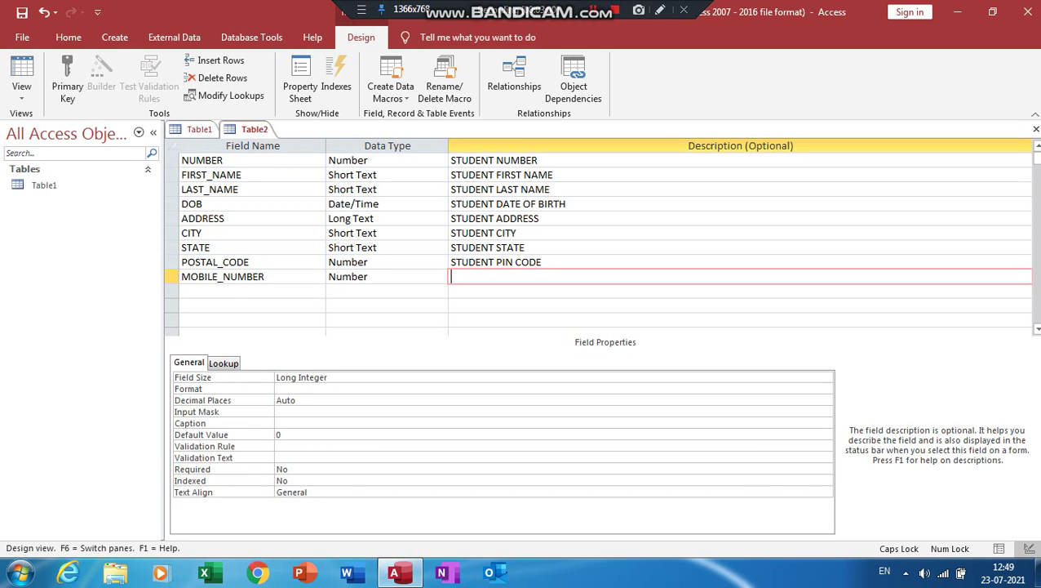
type("STUDENT MOBILE ")
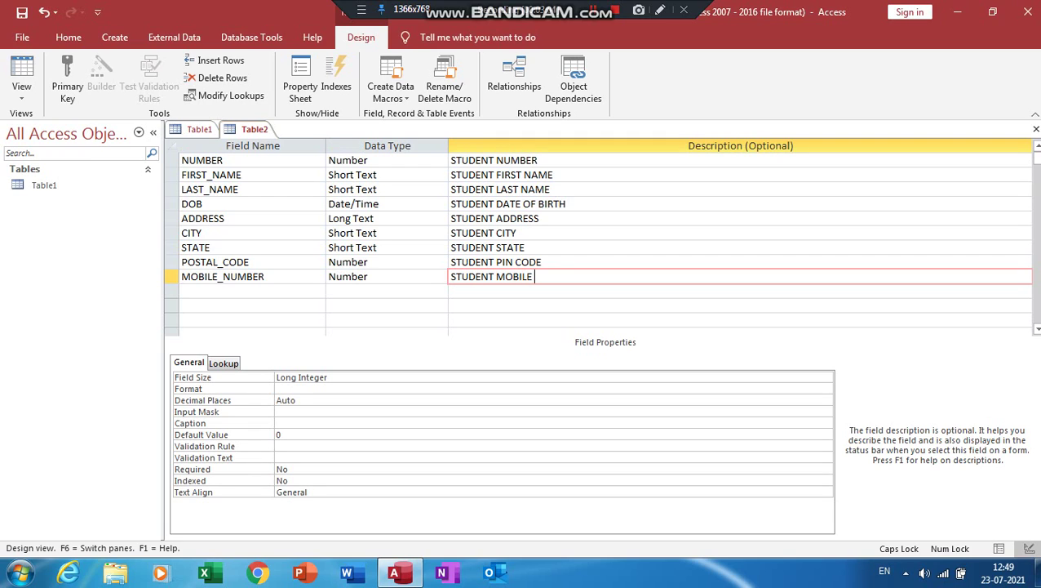
type("NUMBER")
key("Return")
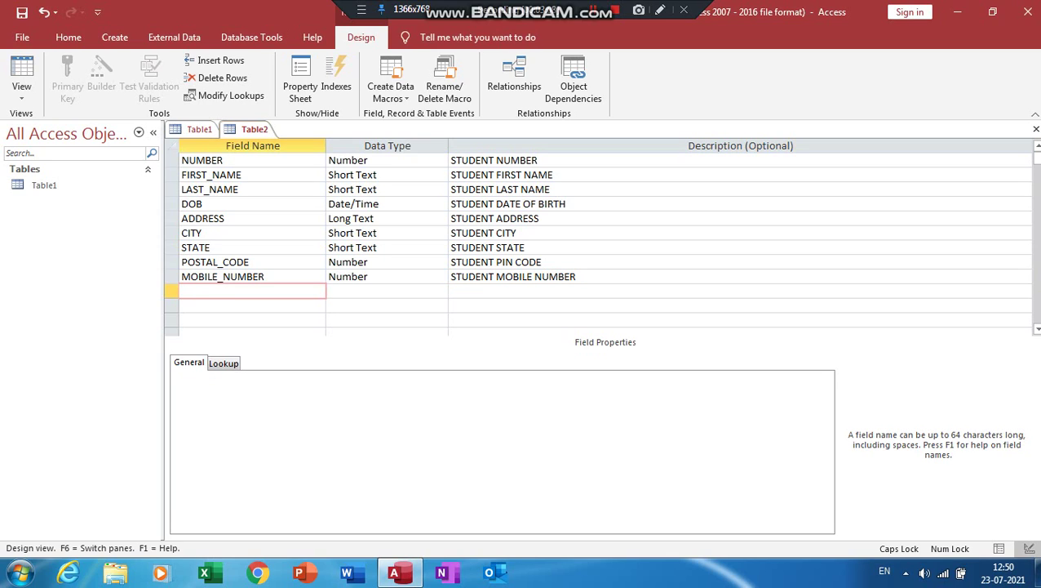
type("JOIN_DATE")
Make JOIN_DATE a Date/Time field described 'STUDENT JOIN DATE' and save the table design
key("Tab")
type("D")
key("Tab")
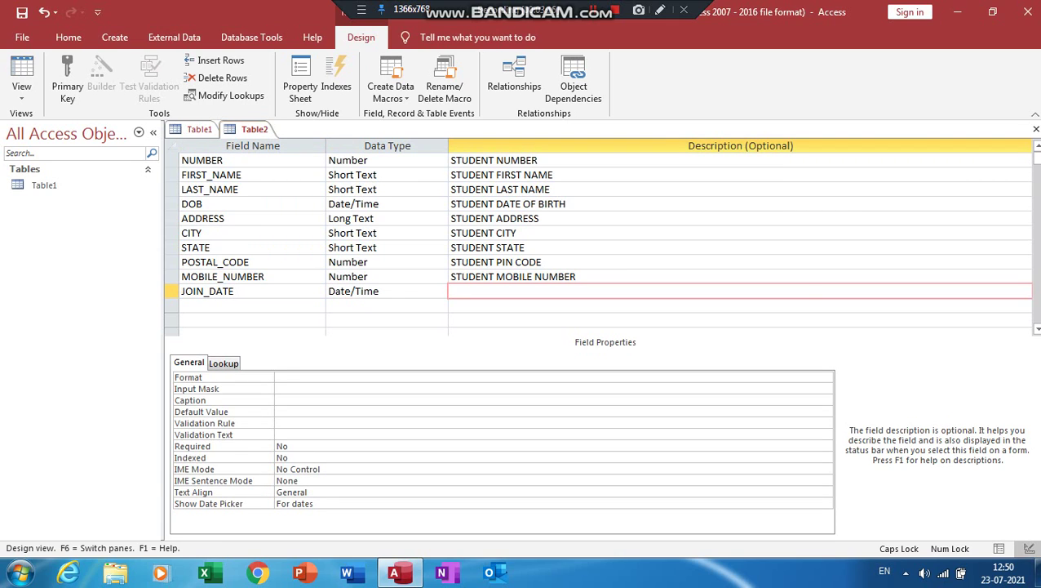
type("STUDENT JOIN DATE")
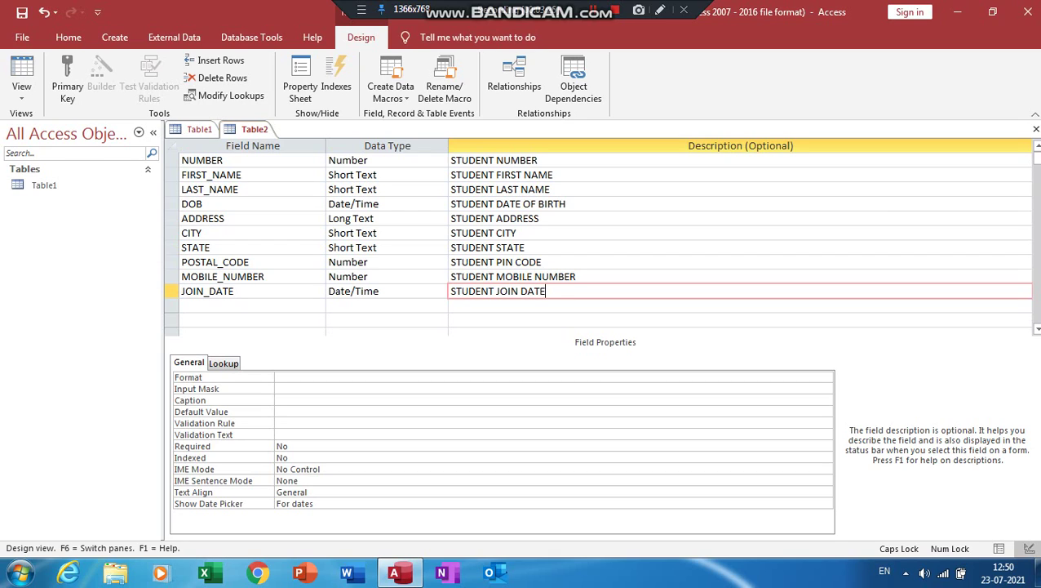
left_click(22, 13)
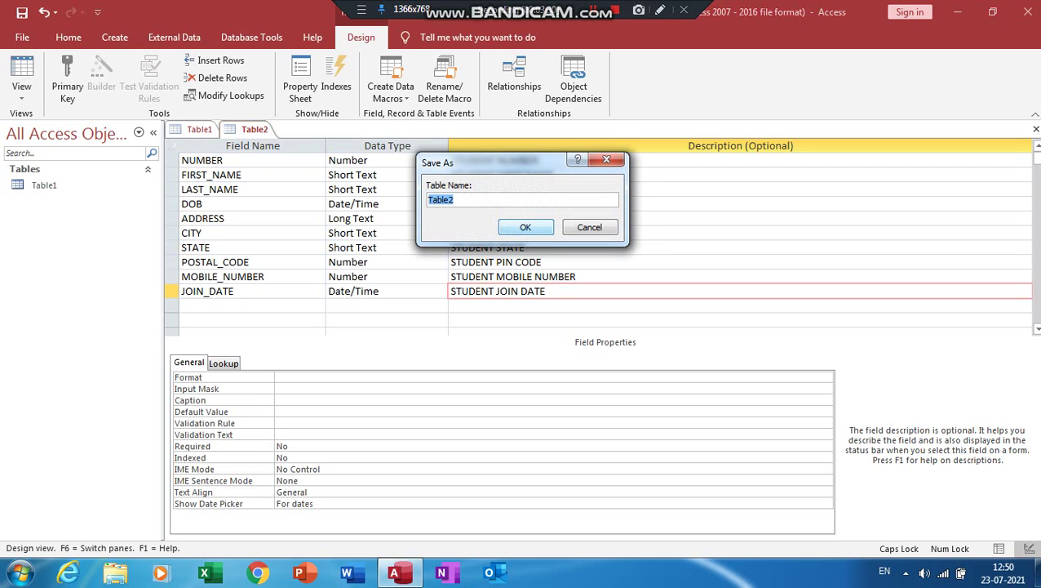
Save the table as RECORD and let Access add a primary key
type("RECORD")
key("Return")
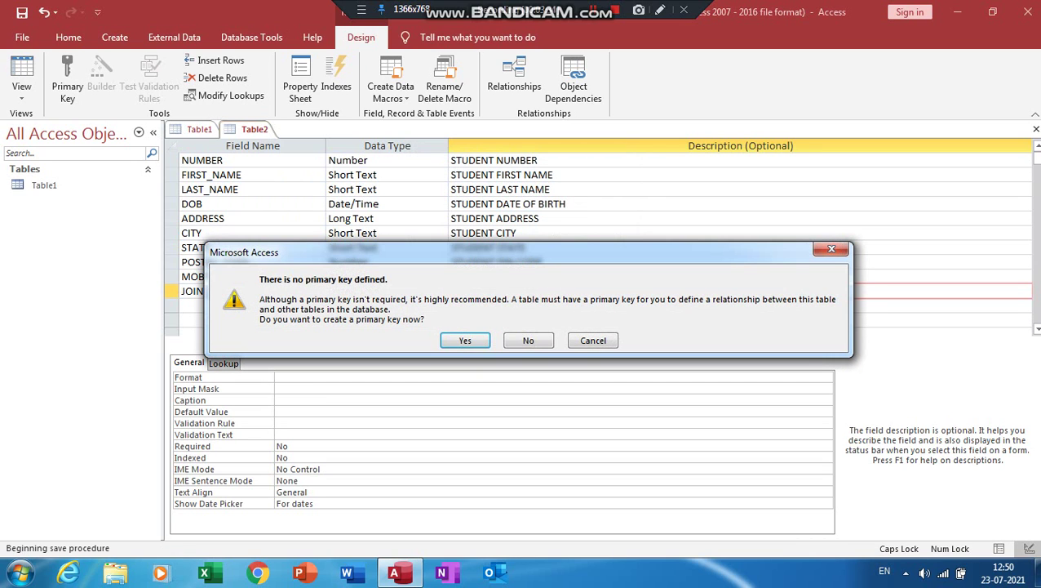
key("Return")
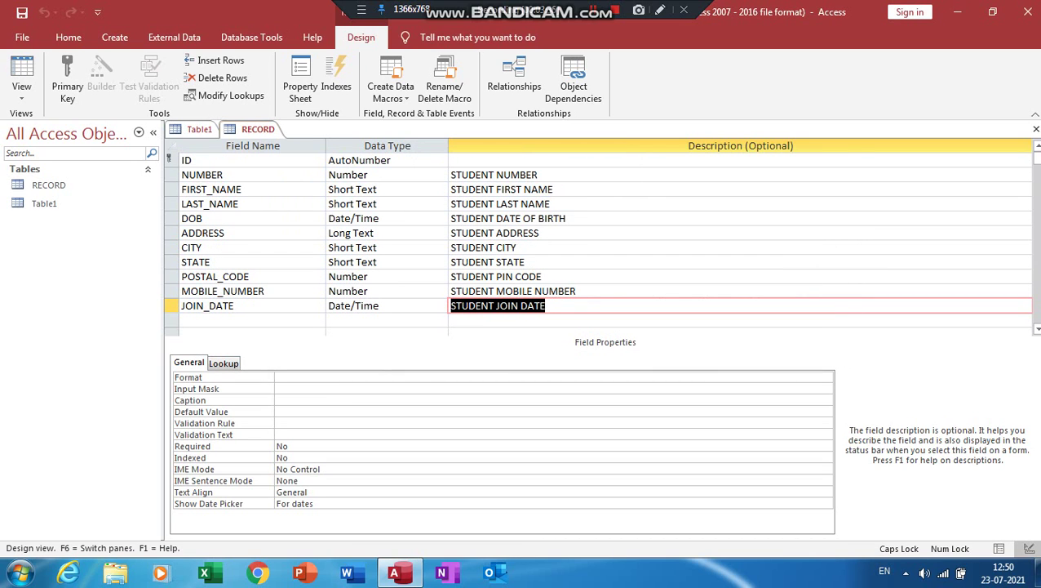
Open the RECORD table in Datasheet View, ready to enter data
double_click(61, 186)
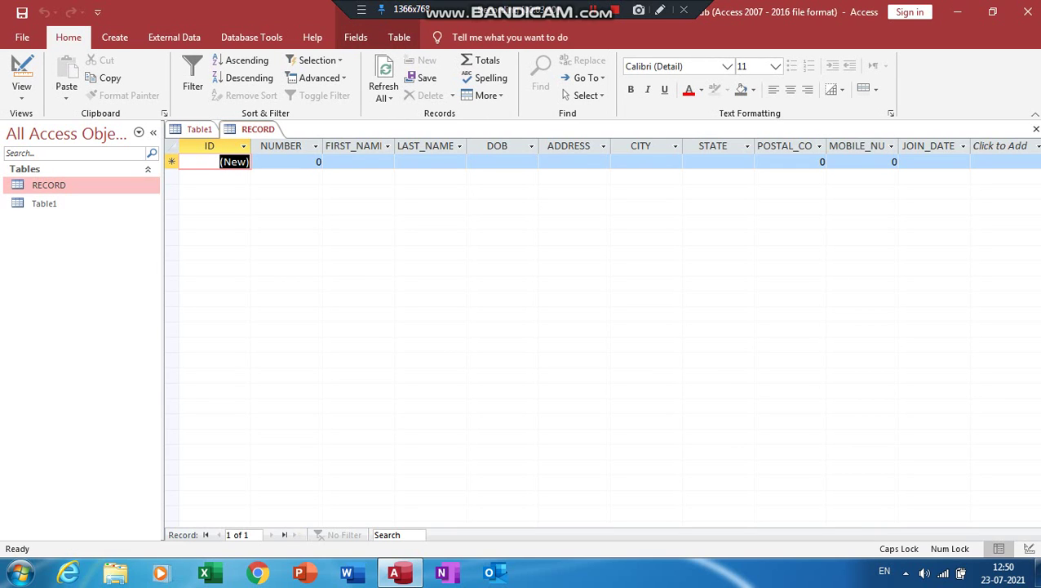
left_click(21, 92)
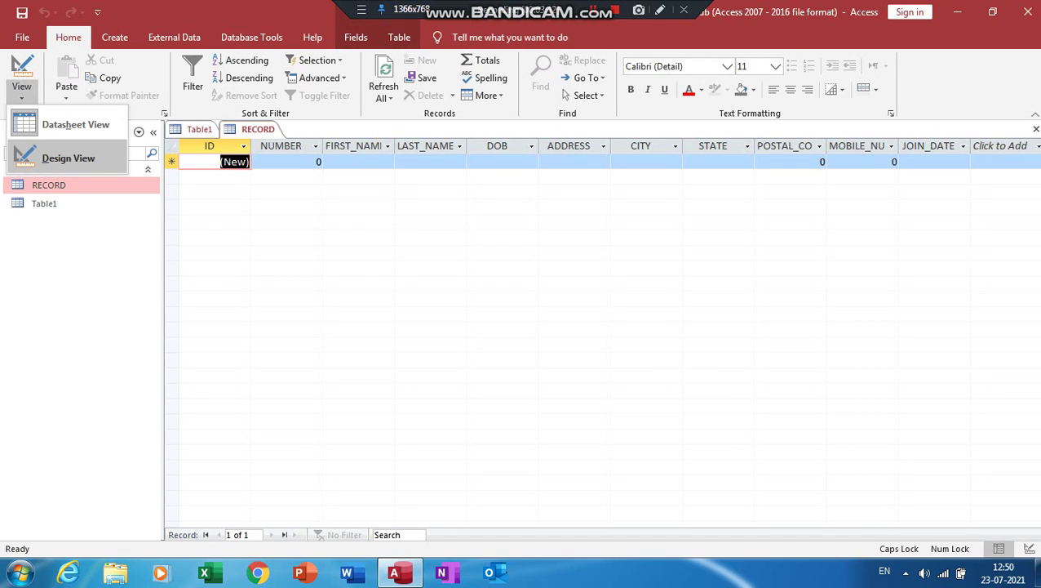
left_click(57, 186)
left_click(21, 91)
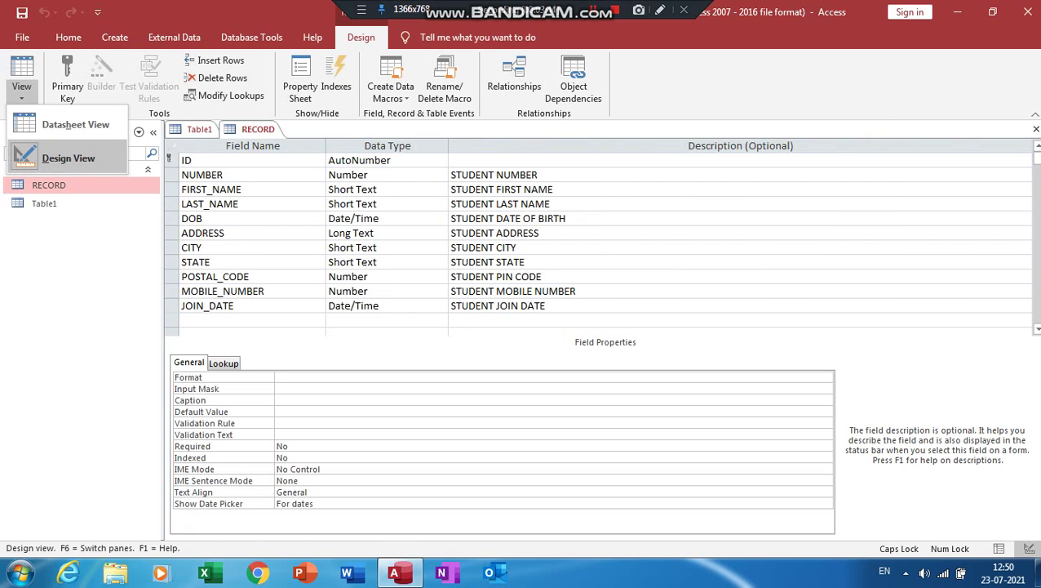
left_click(74, 112)
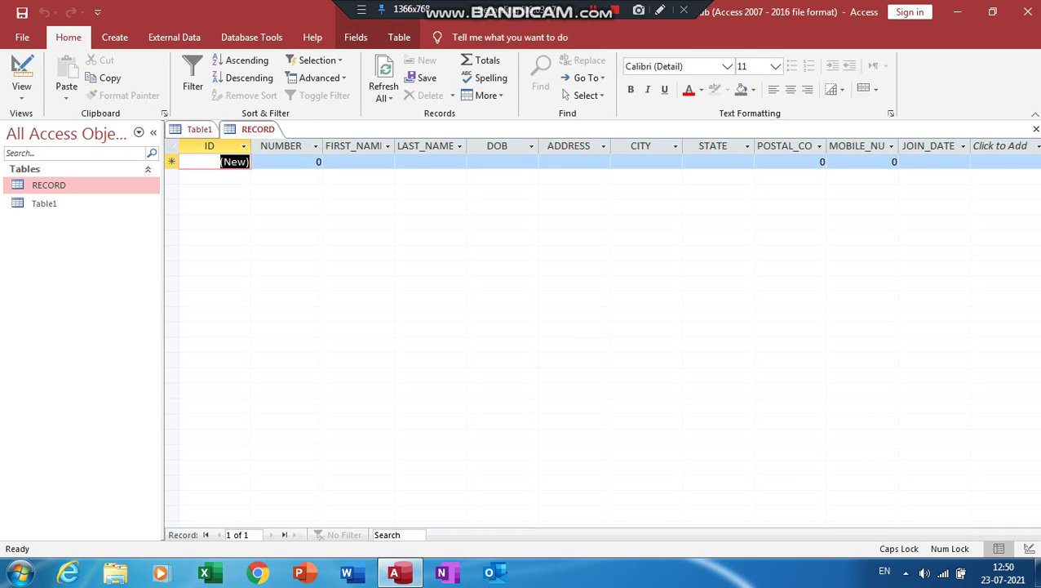
left_click(317, 161)
Enter the student number, the student's first and last name, and date of birth 12/12/2008
key("BackSpace")
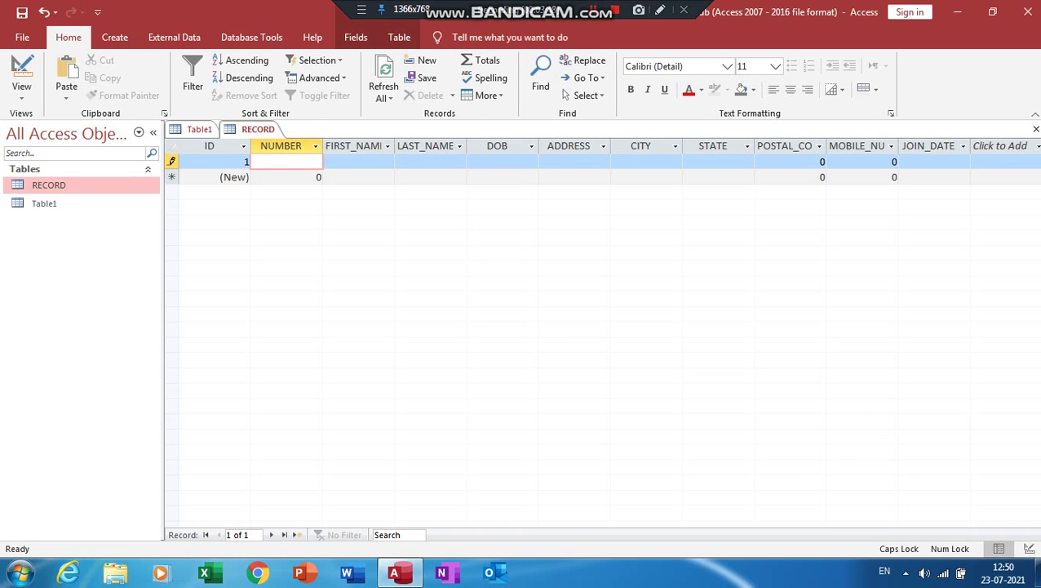
type("9112")
key("Tab")
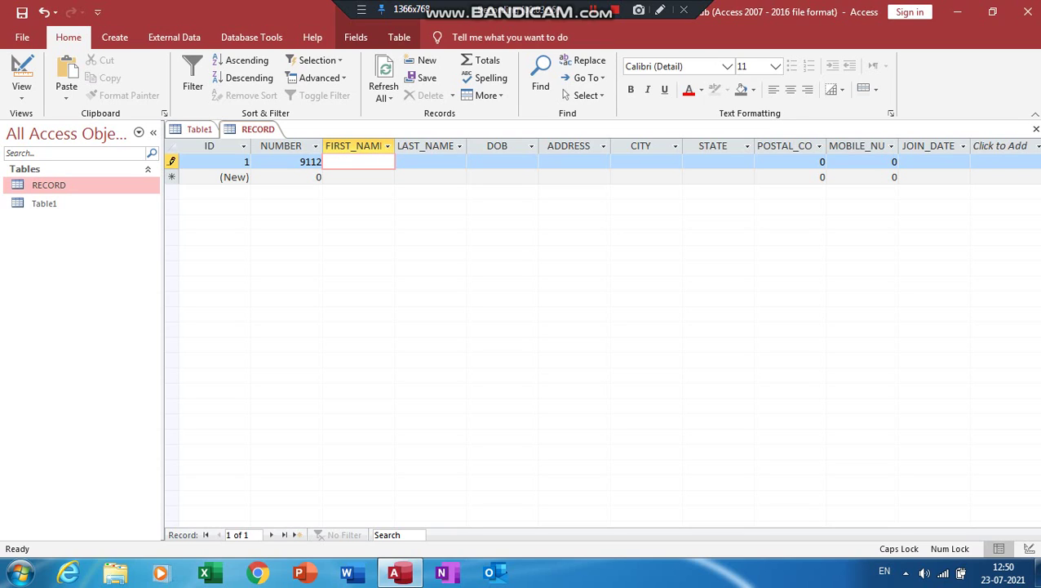
key("Tab")
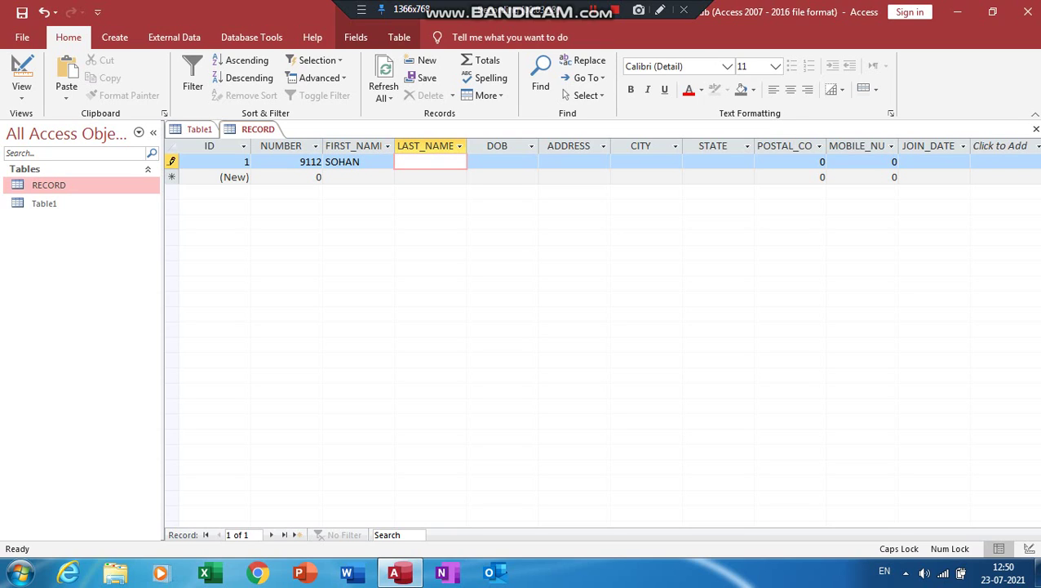
key("Tab")
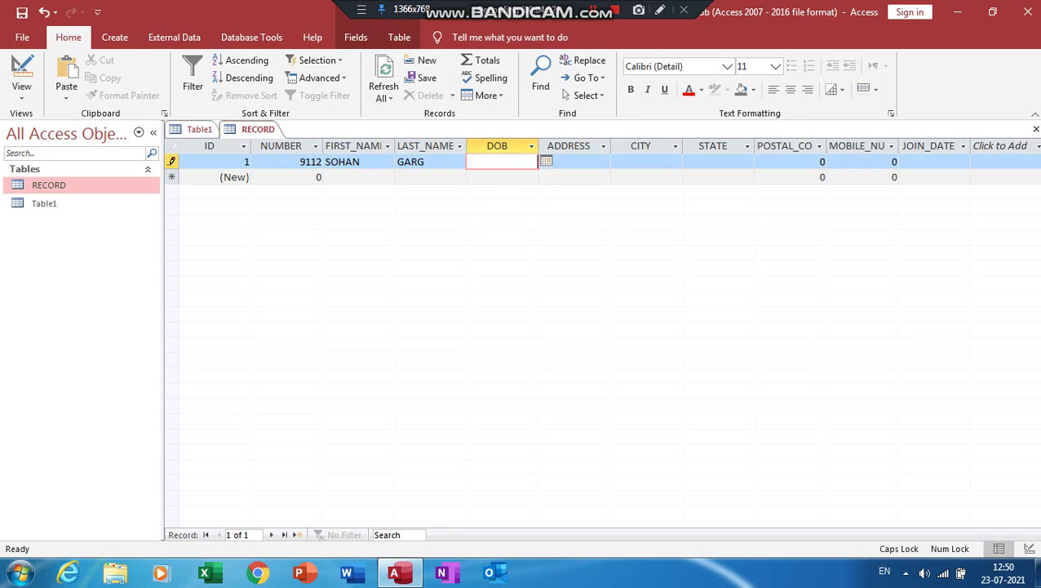
key("alt+Down")
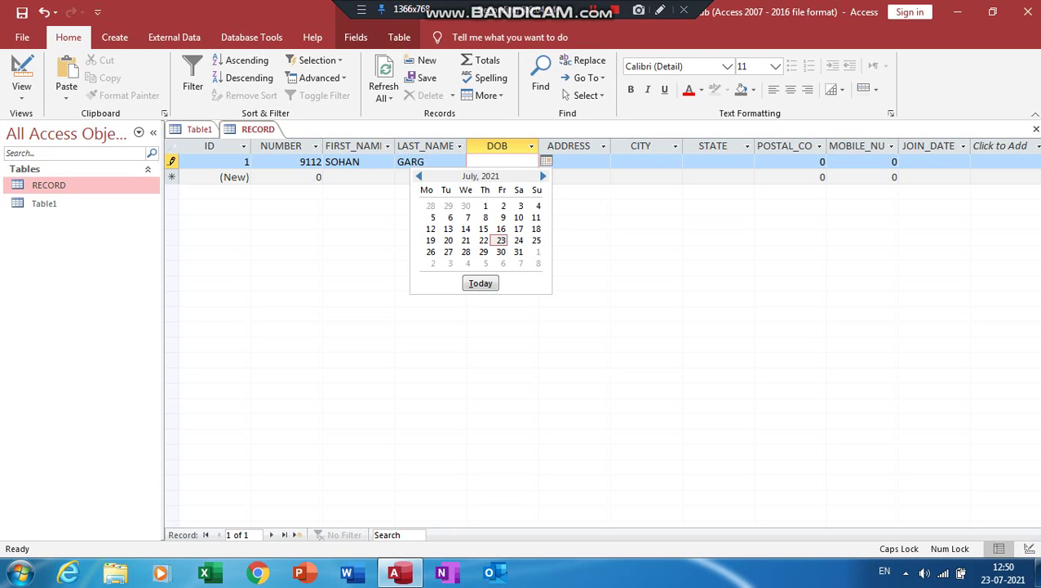
key("Escape")
type("12/12/")
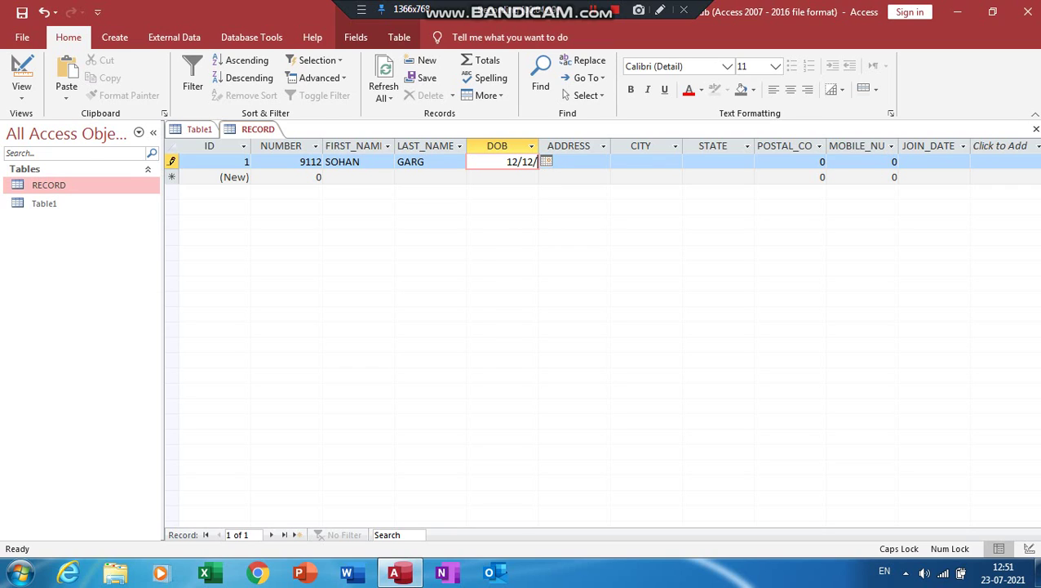
type("2008")
key("Tab")
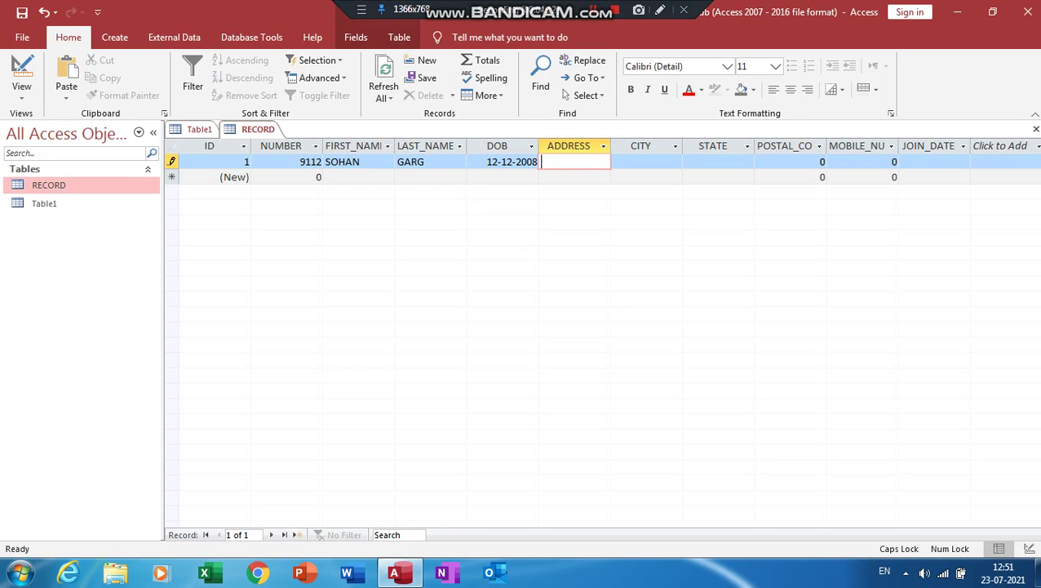
Fill in the address, state UP, postal code, mobile number and join date 16 July 2021, then save the record
type("GHAZIABAD")
key("Tab")
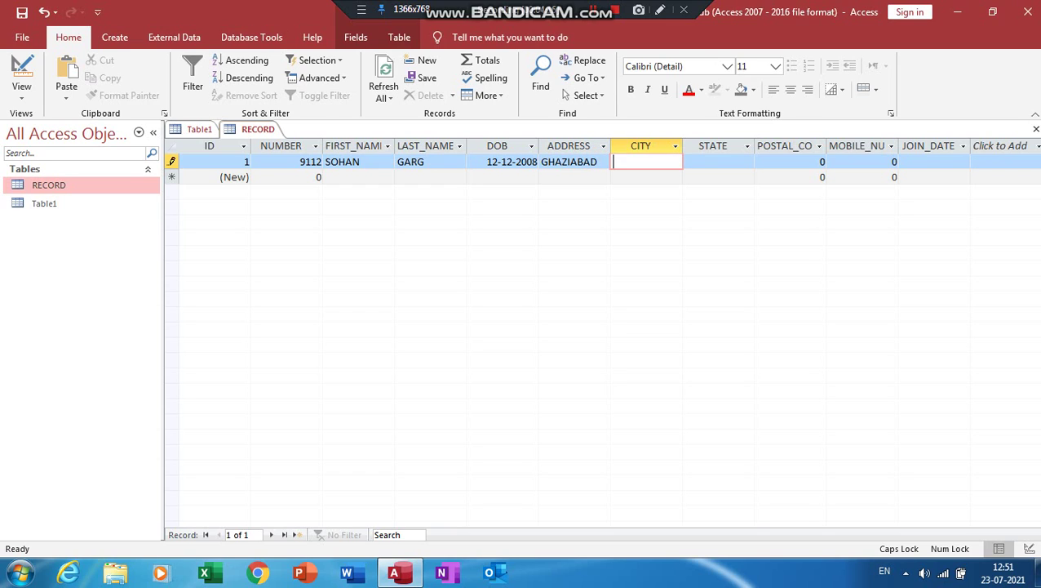
type("GHAZIABAD")
key("Tab")
type("UP")
key("Tab")
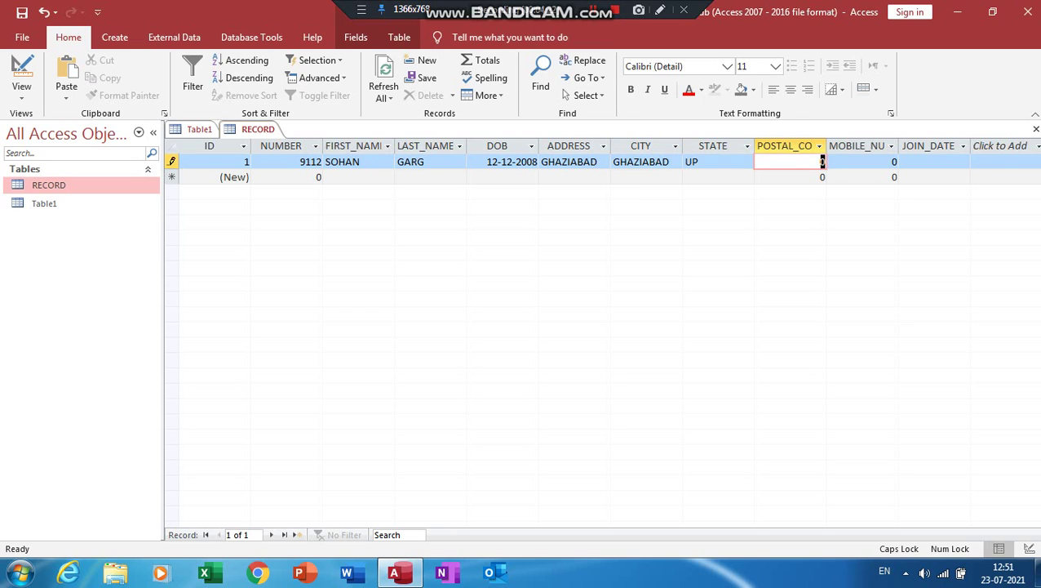
type("201546")
key("Tab")
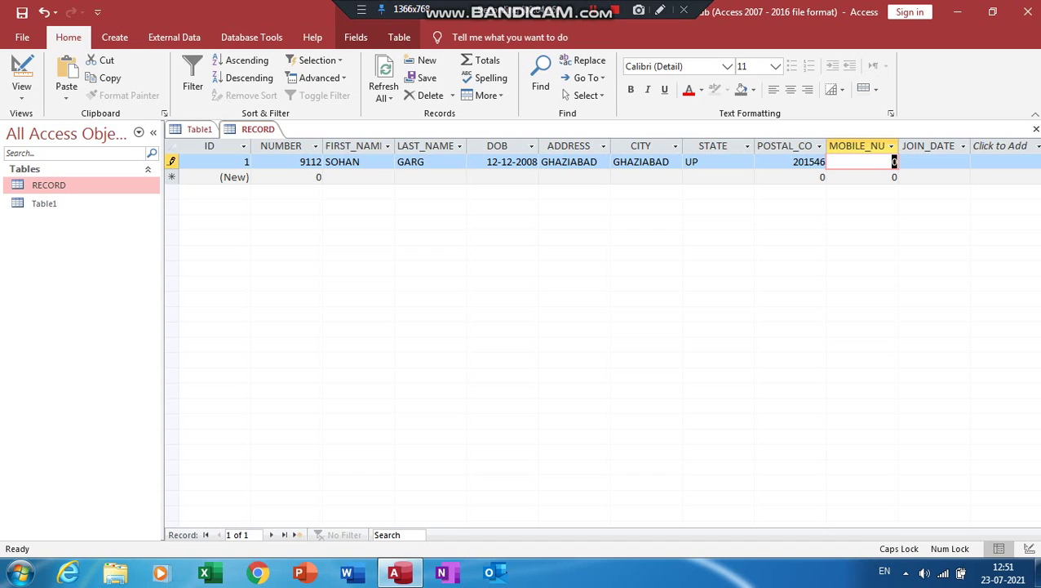
type("9851334")
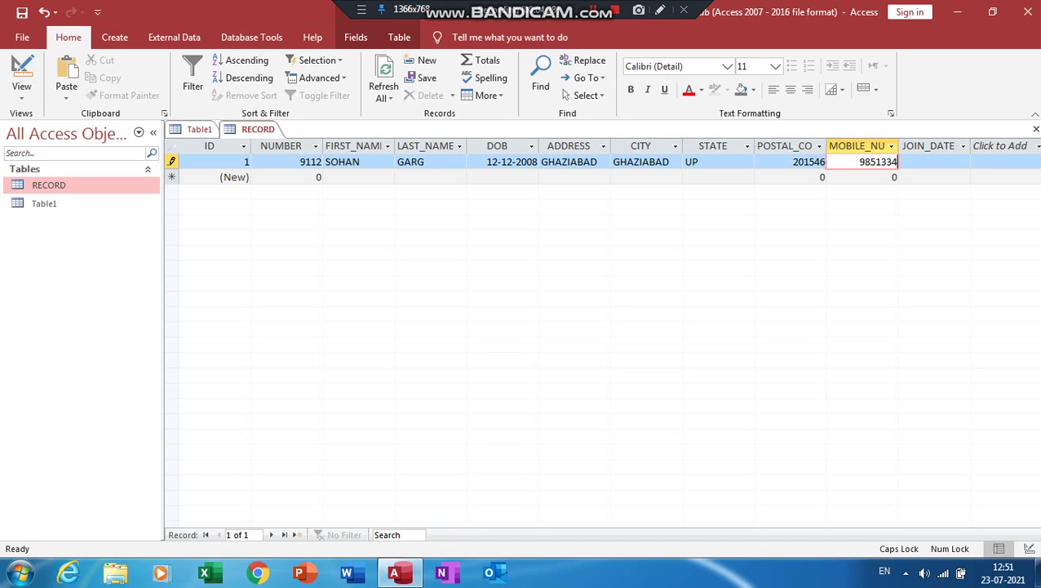
key("Tab")
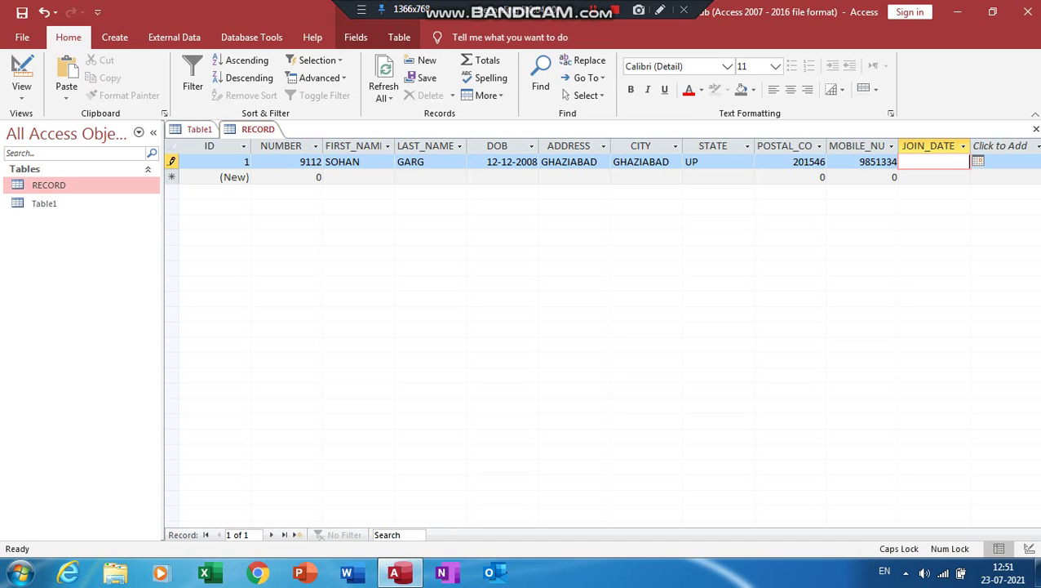
left_click(978, 161)
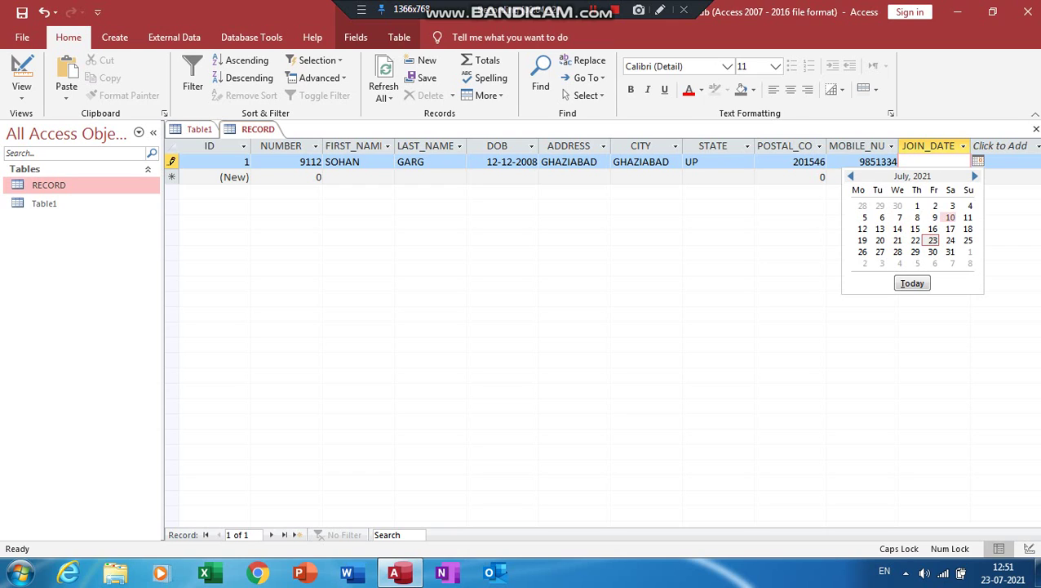
left_click(933, 228)
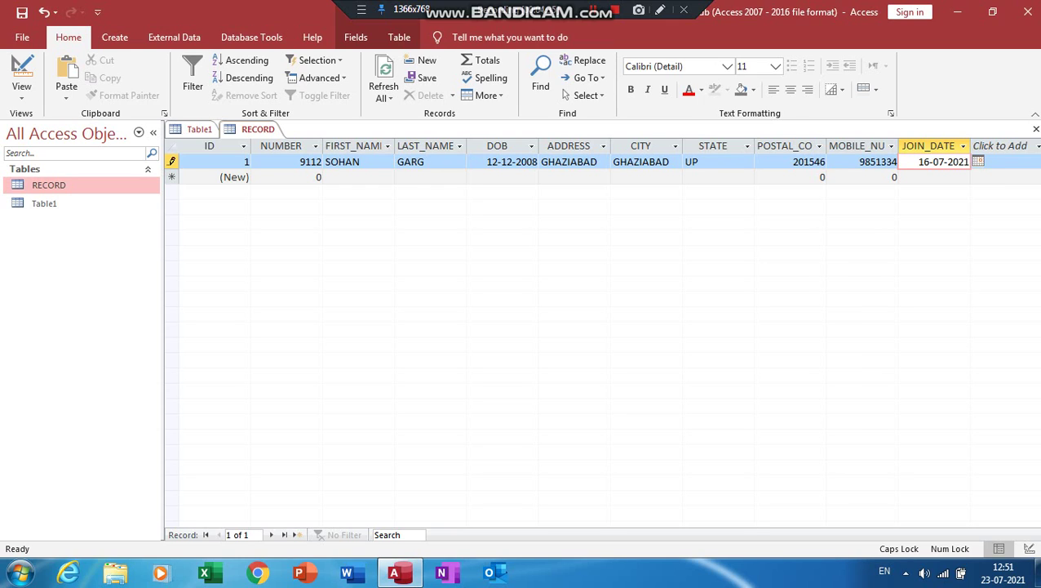
left_click(319, 177)
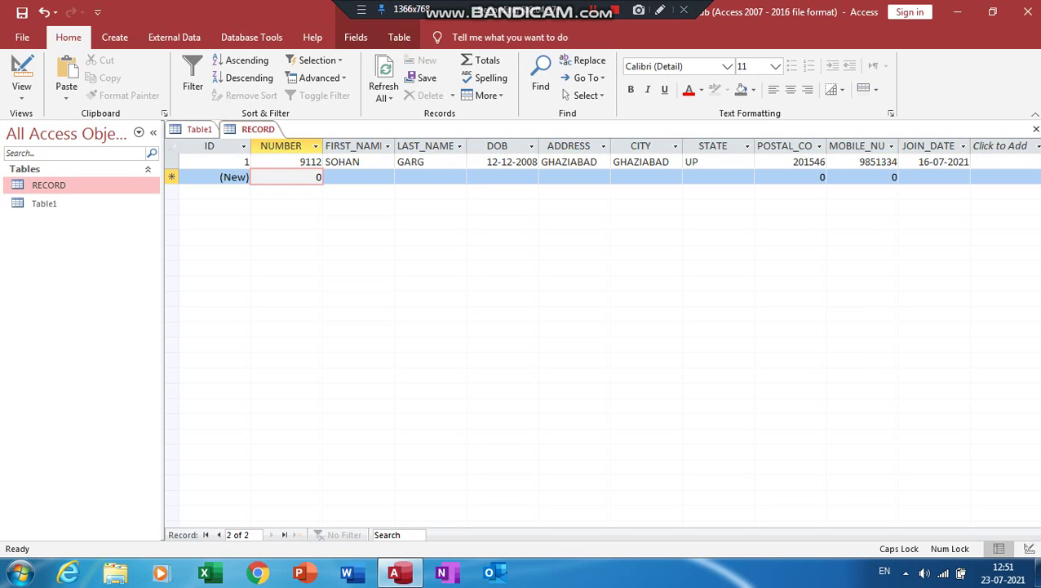
Enter student number 9123 and the student's first and last name in the new row
key("Delete")
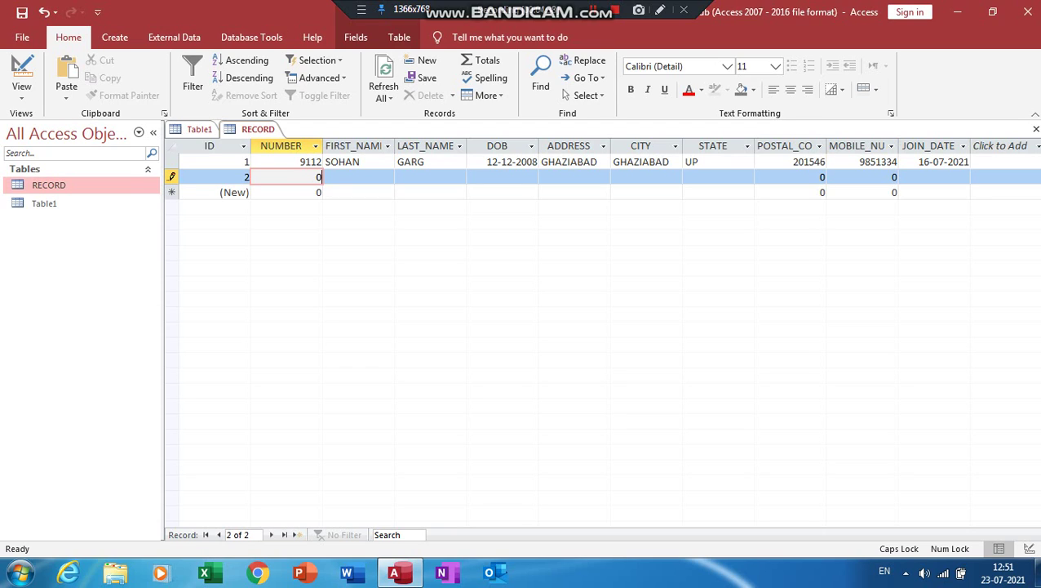
type("9123")
key("Tab")
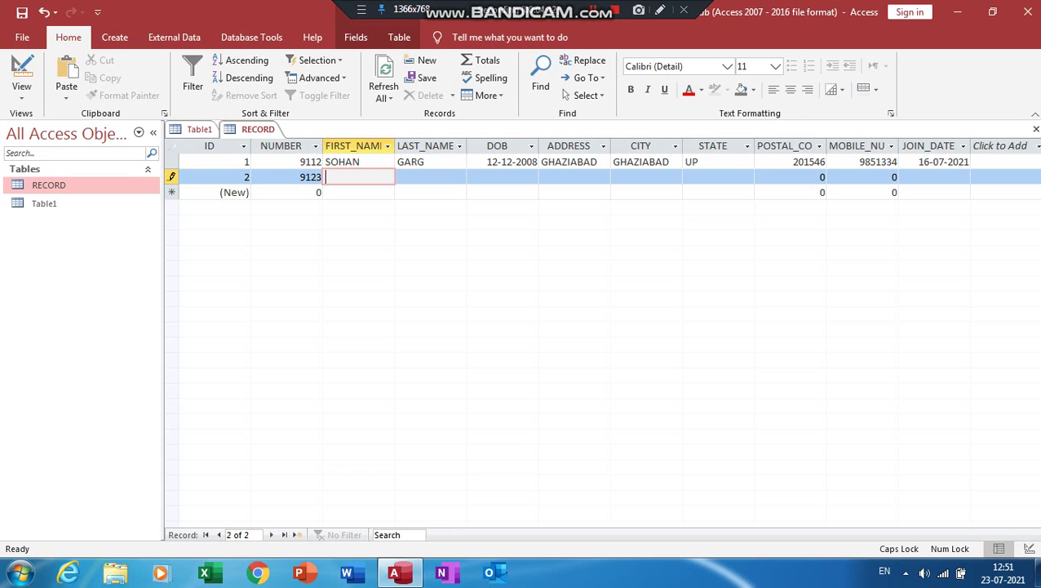
key("Tab")
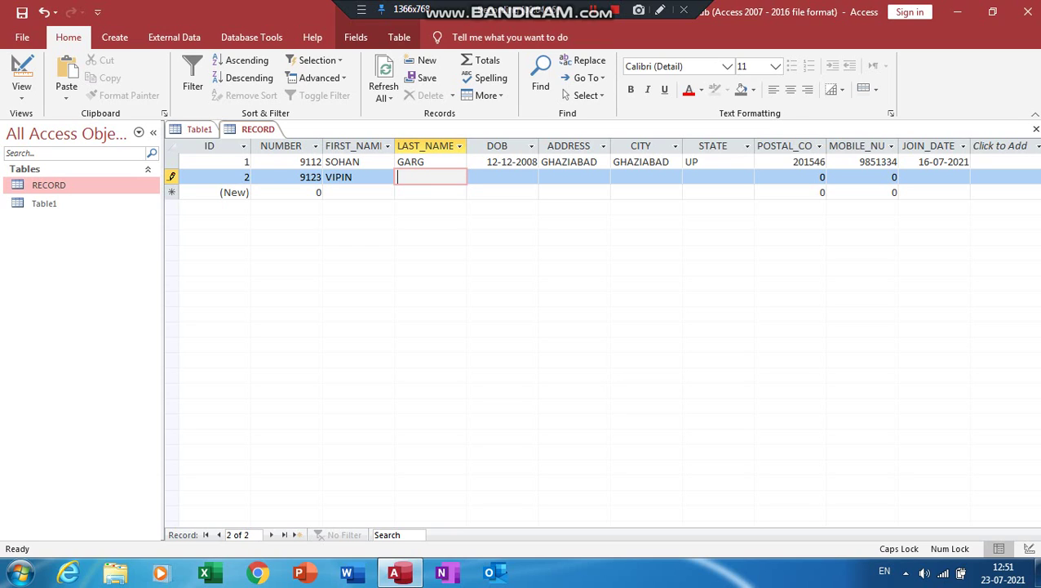
key("Tab")
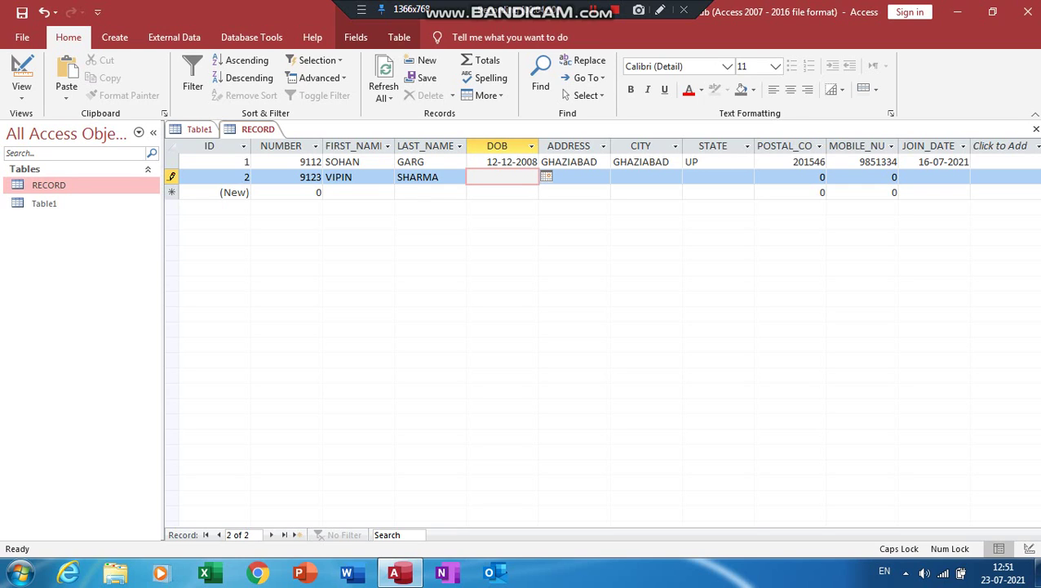
left_click(546, 177)
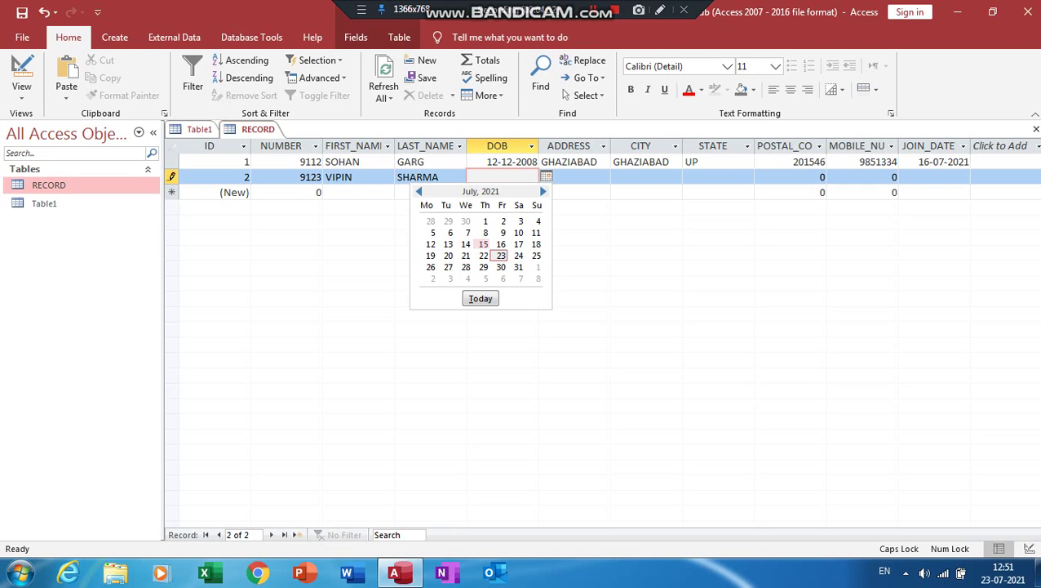
key("Escape")
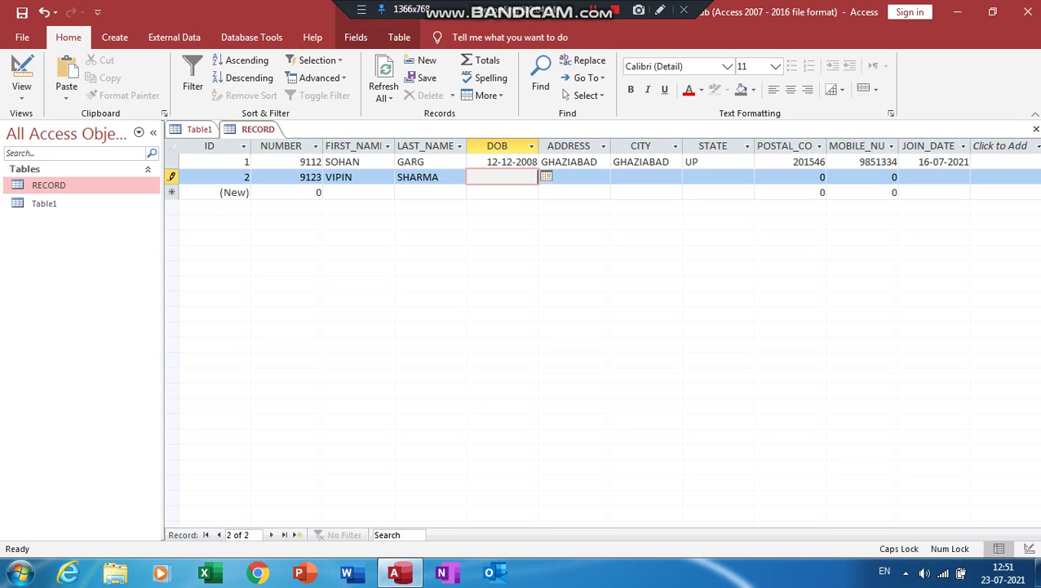
type("12/5/2009")
key("Tab")
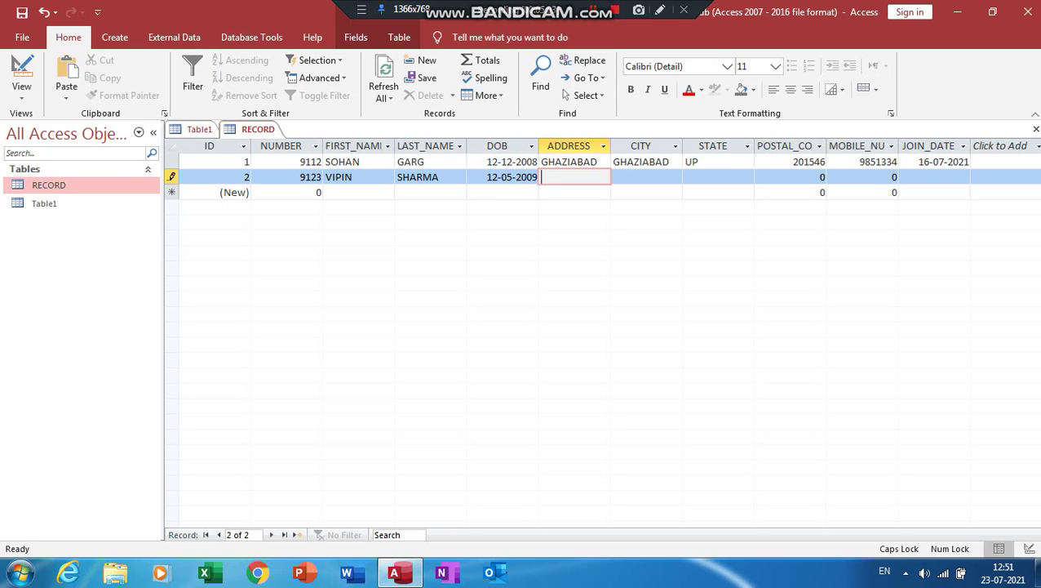
type("RAJNAGA")
type("R ")
type("GHAZIABAD")
left_click(645, 176)
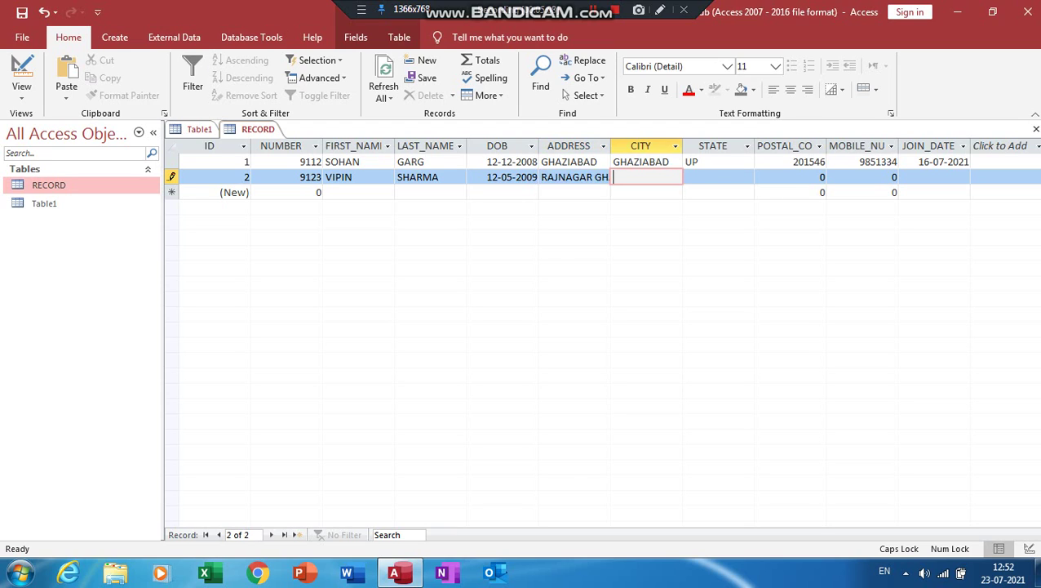
type("GH")
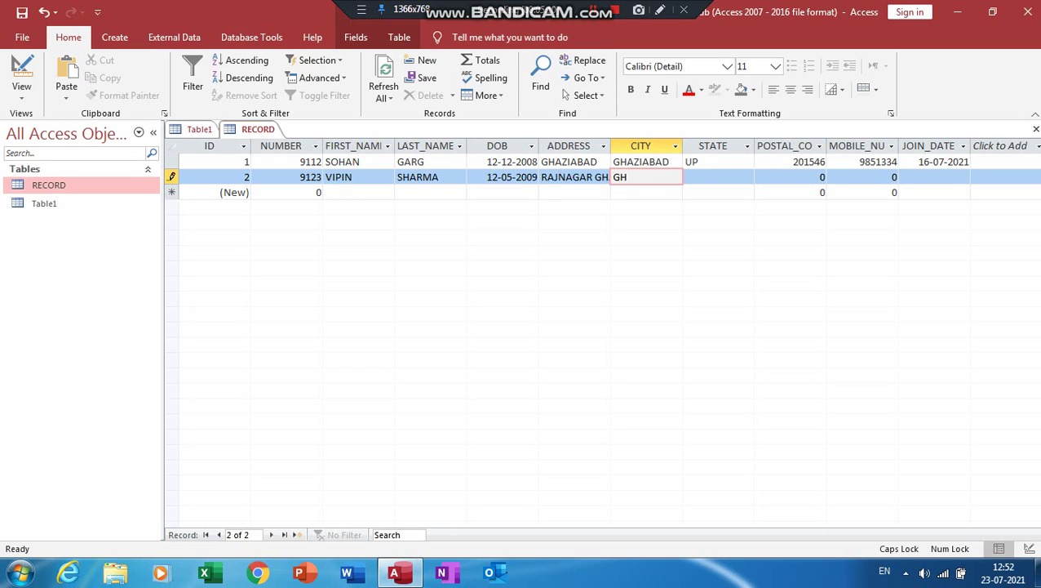